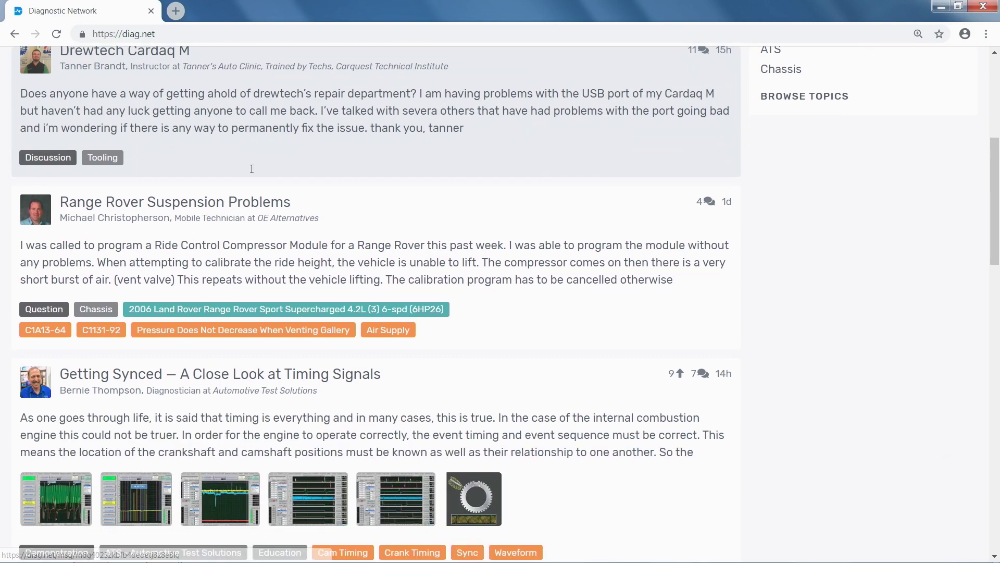
# - Filter the discussion feed from all topics to the Electrical topic
pyautogui.click(47, 119)
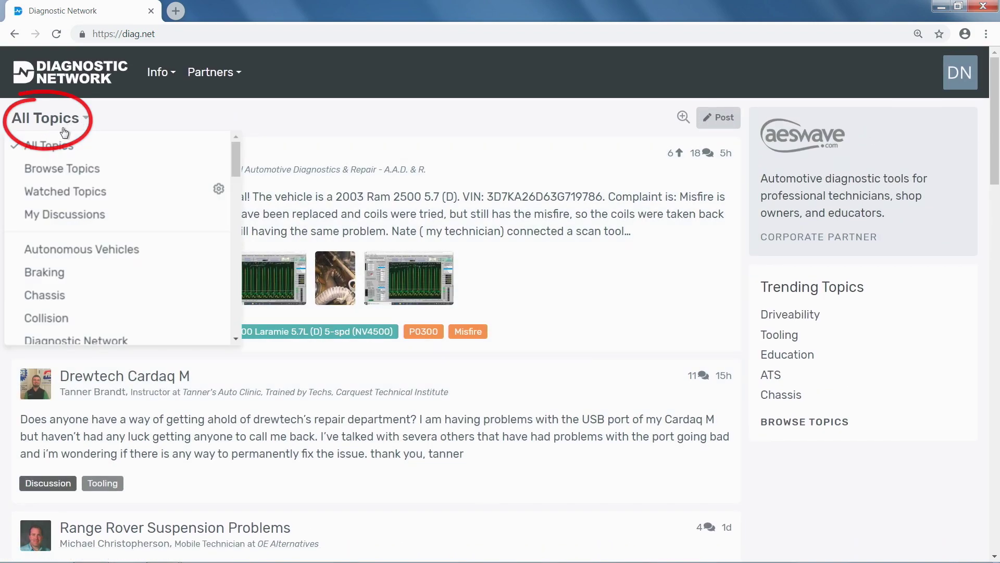
pyautogui.scroll(-4, 63, 180)
pyautogui.scroll(-1, 63, 182)
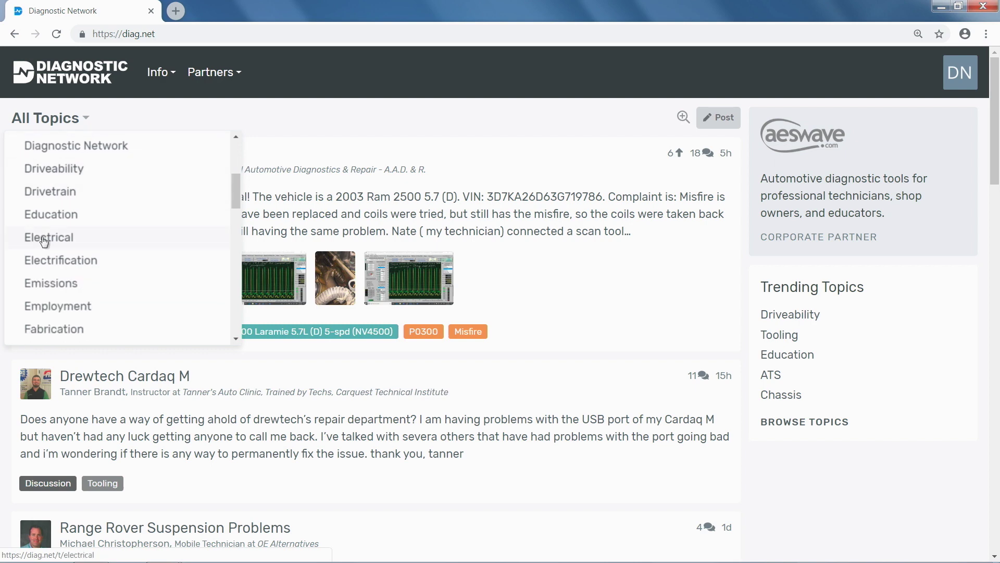
pyautogui.click(44, 238)
# - Switch the feed to Watched Topics and look through its discussions
pyautogui.click(86, 120)
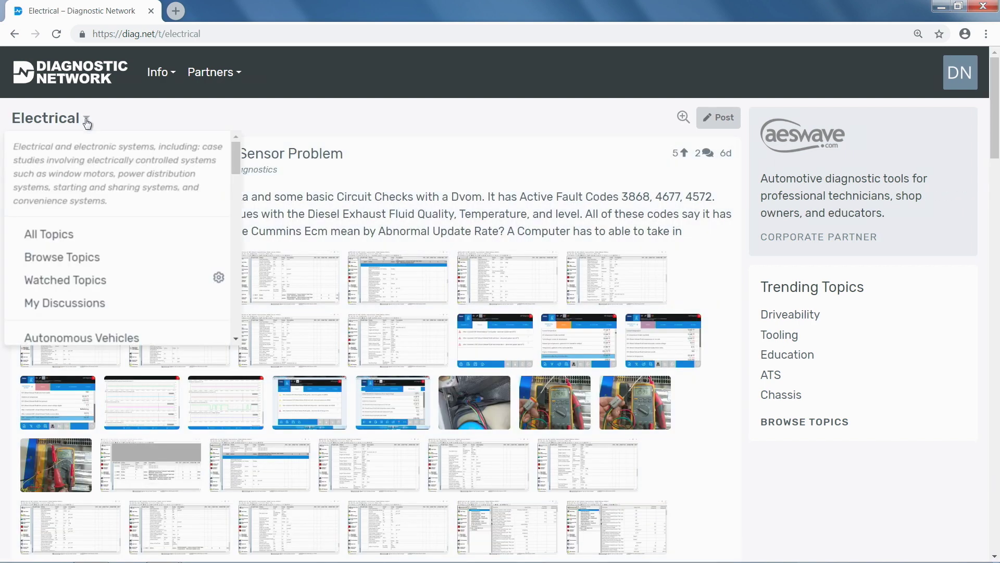
pyautogui.click(44, 281)
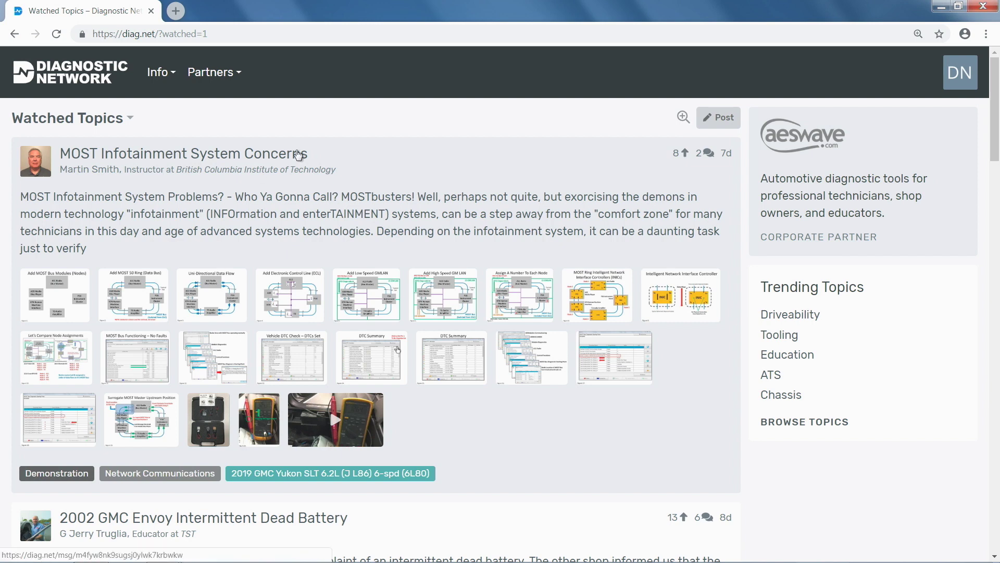
pyautogui.scroll(-4, 333, 160)
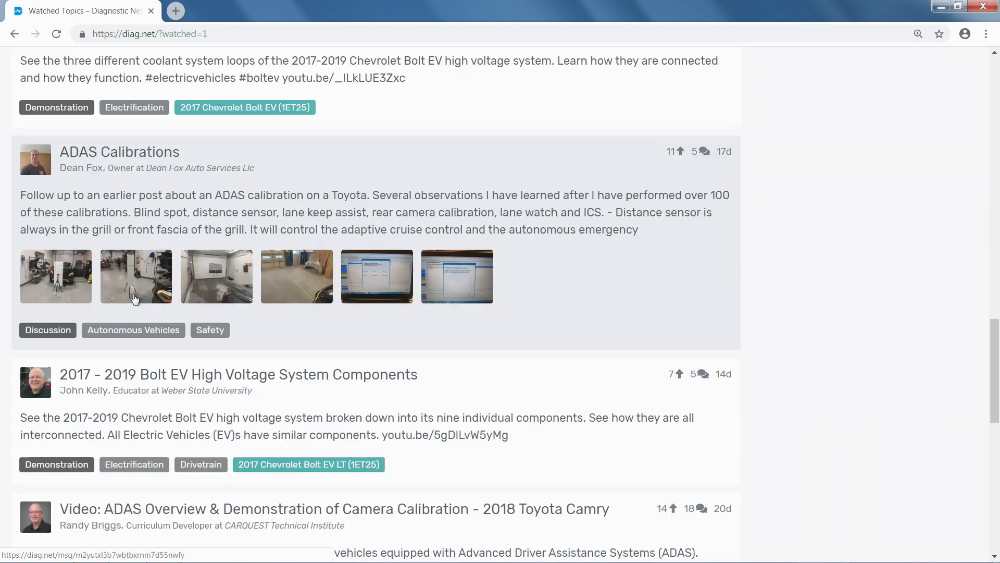
pyautogui.scroll(-3, 134, 292)
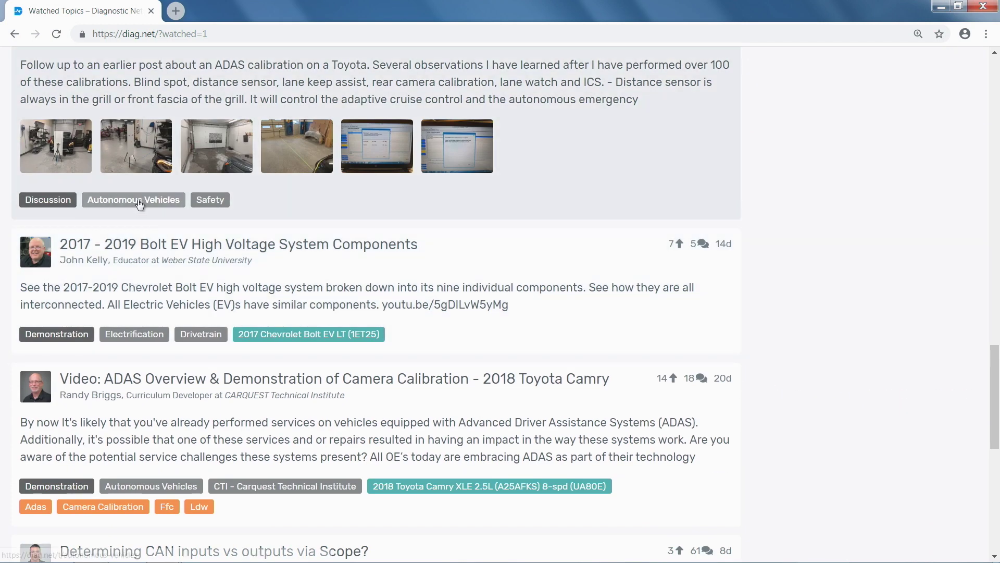
pyautogui.scroll(15, 138, 200)
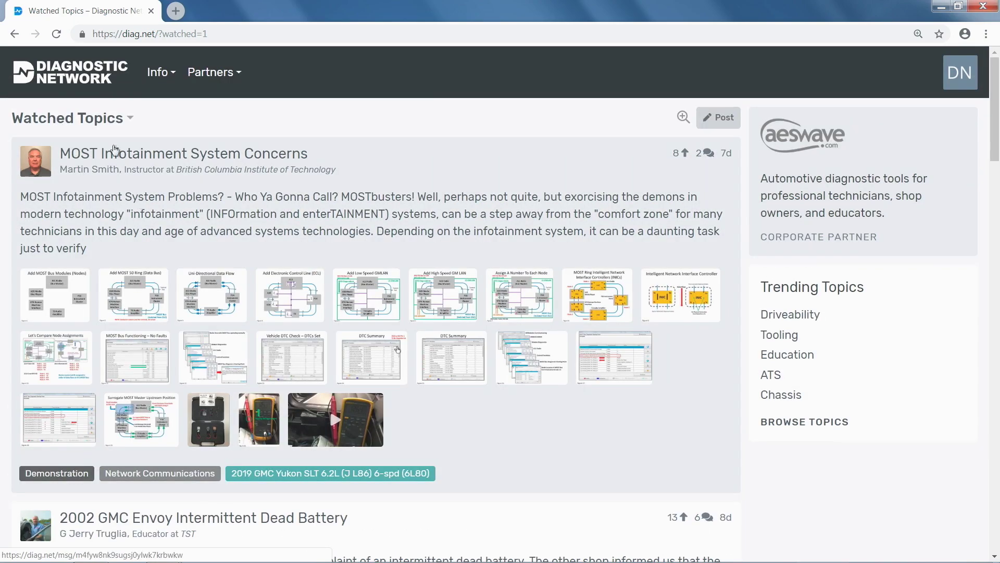
# - Open the watched topics settings and clear the watch selection for every core topic
pyautogui.click(104, 119)
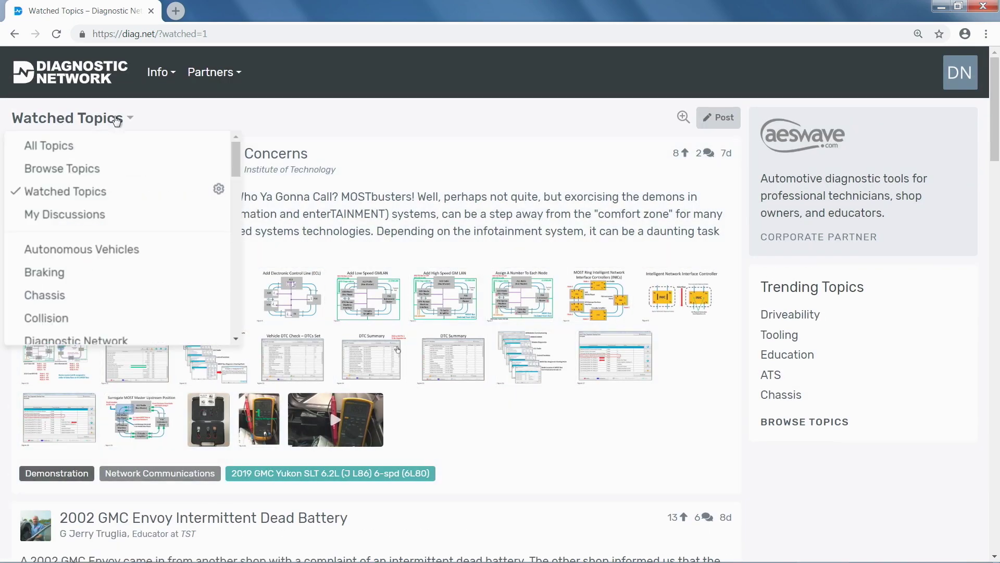
pyautogui.click(218, 191)
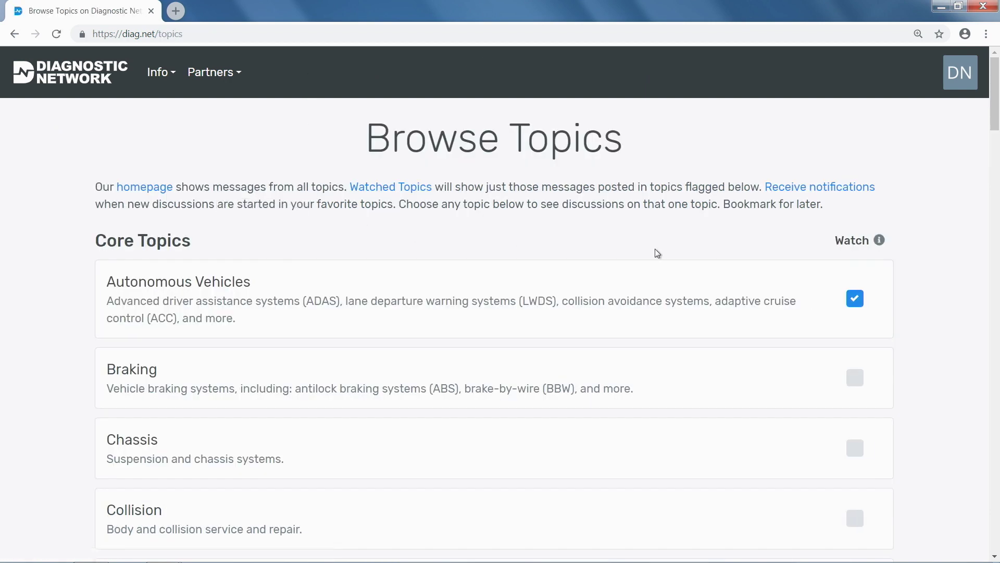
pyautogui.scroll(-1, 678, 256)
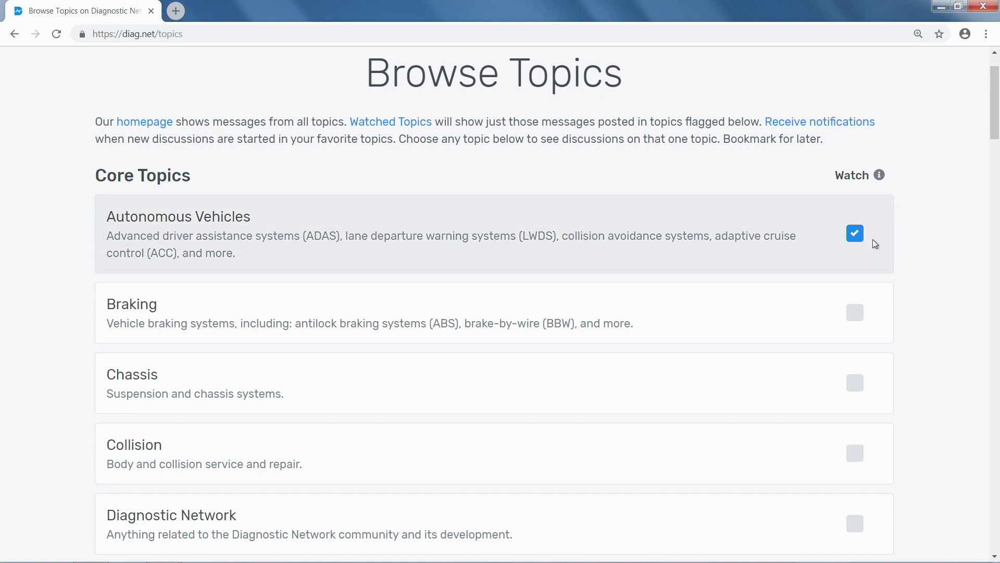
pyautogui.click(866, 235)
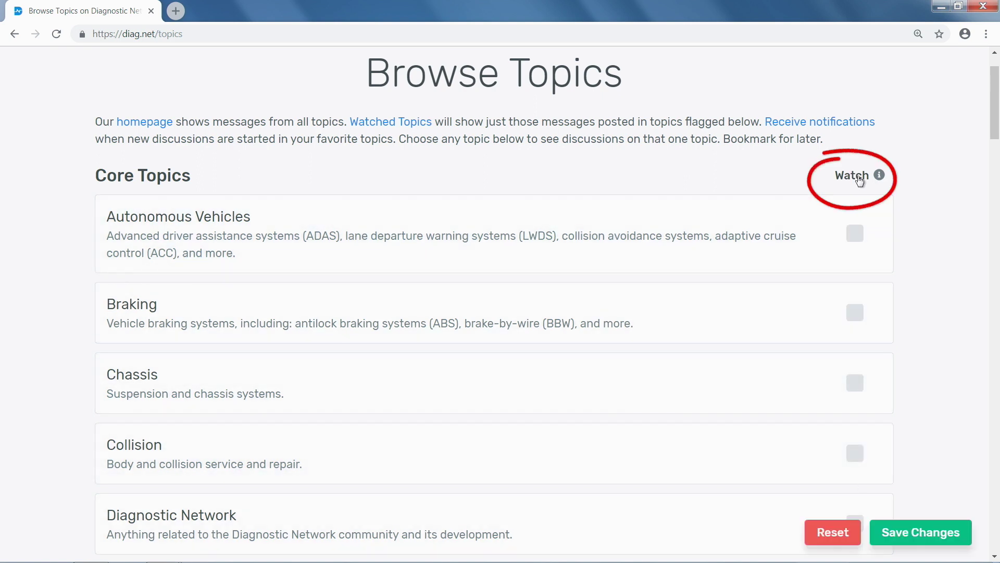
pyautogui.click(860, 179)
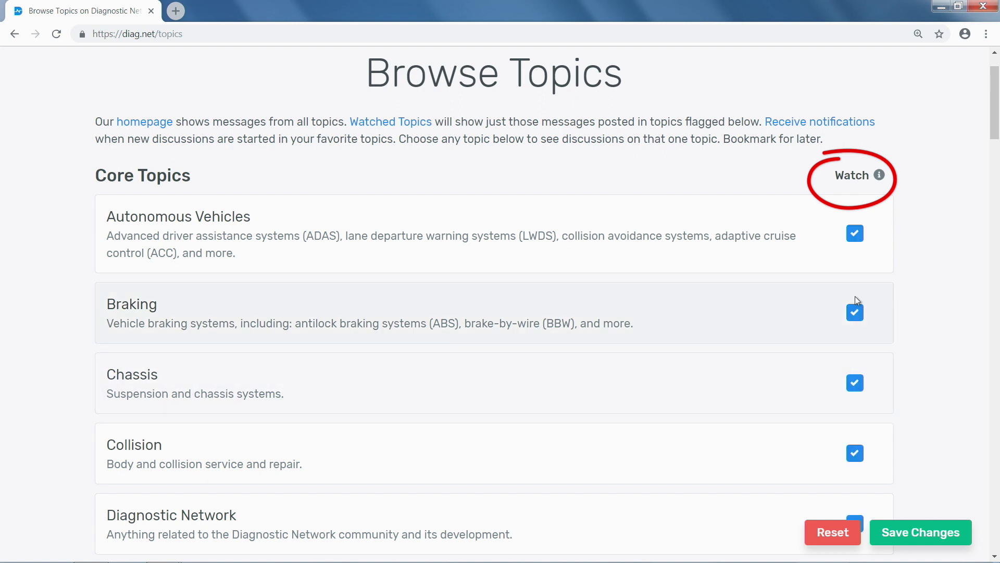
pyautogui.click(860, 176)
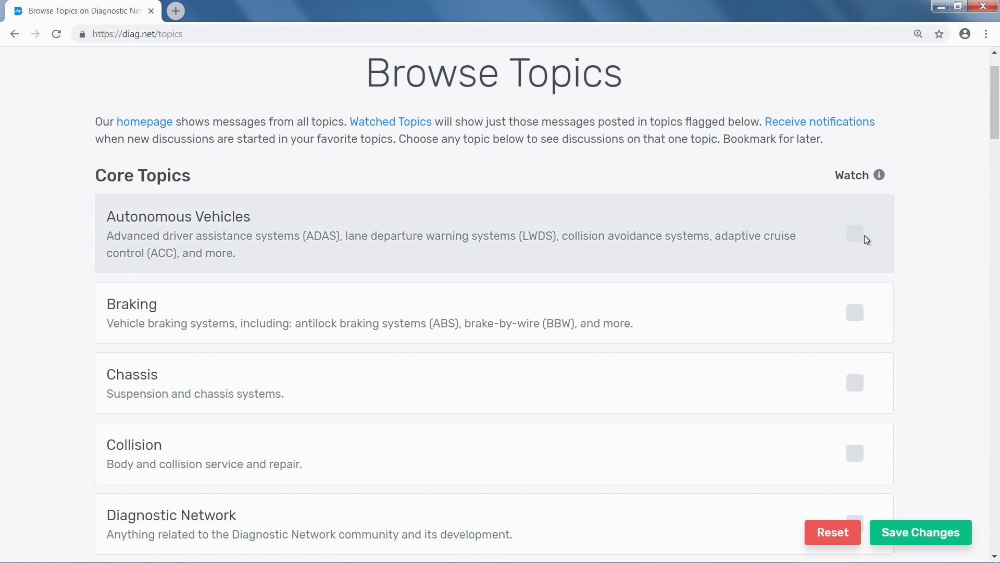
# - Watch the Autonomous Vehicles, Driveability and Network Communications topics and save the changes
pyautogui.click(854, 235)
pyautogui.scroll(-5, 871, 257)
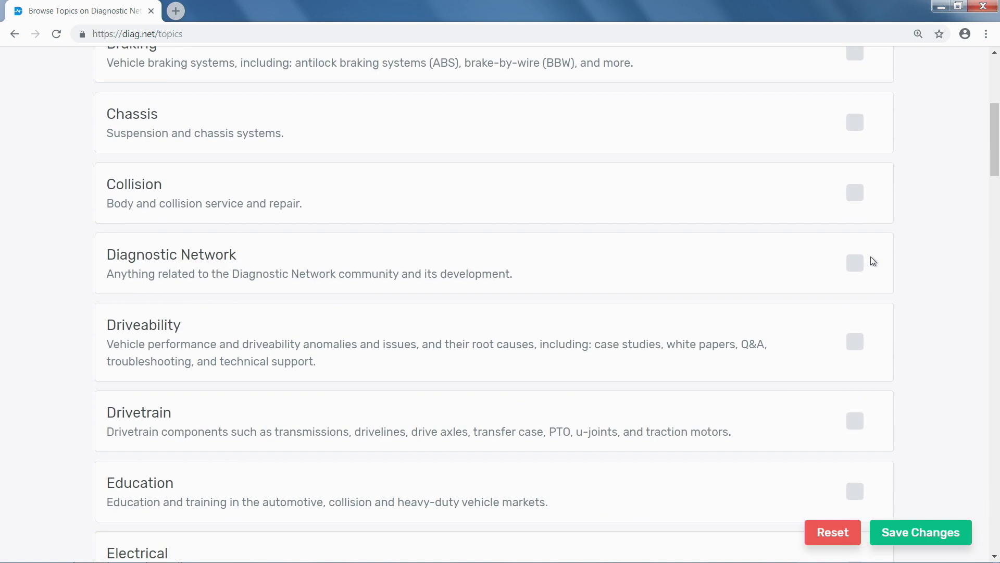
pyautogui.scroll(-1, 855, 271)
pyautogui.click(854, 281)
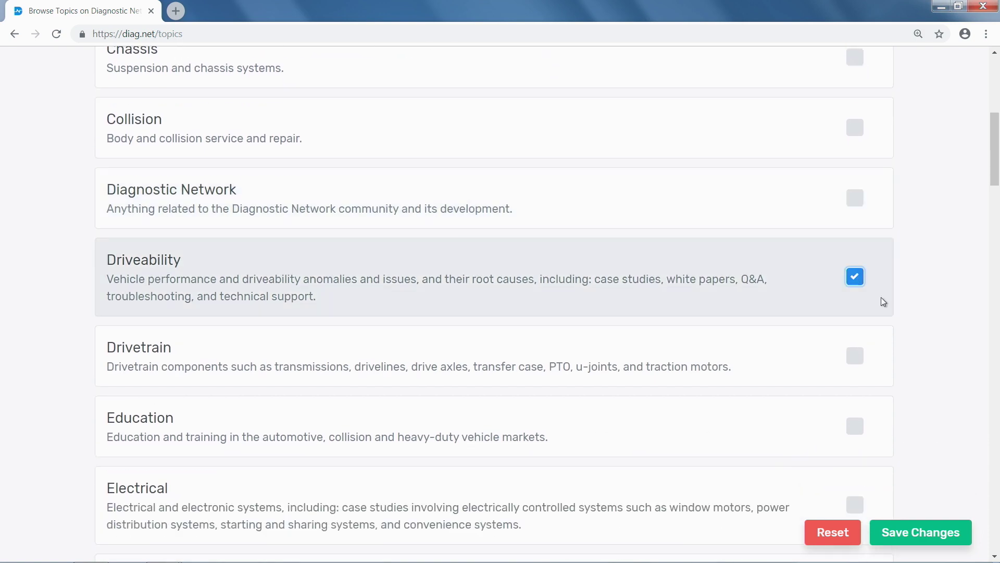
pyautogui.scroll(-4, 883, 299)
pyautogui.scroll(-3, 883, 301)
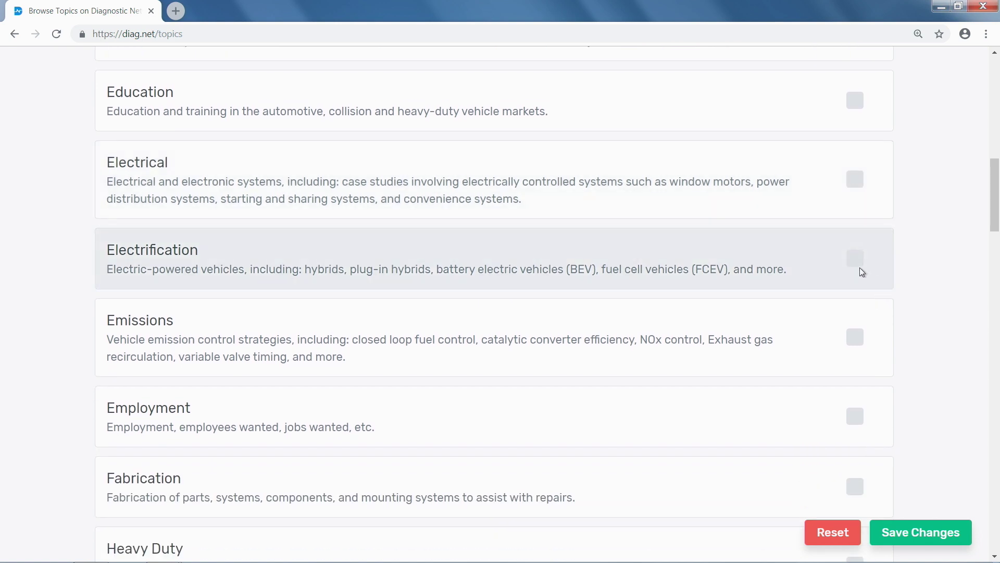
pyautogui.scroll(-11, 867, 291)
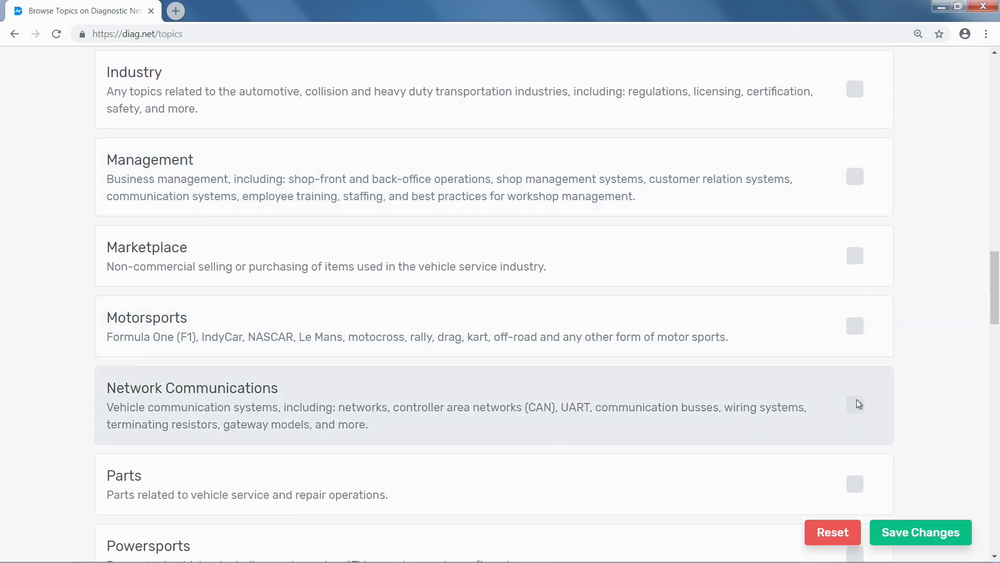
pyautogui.click(857, 405)
pyautogui.click(931, 523)
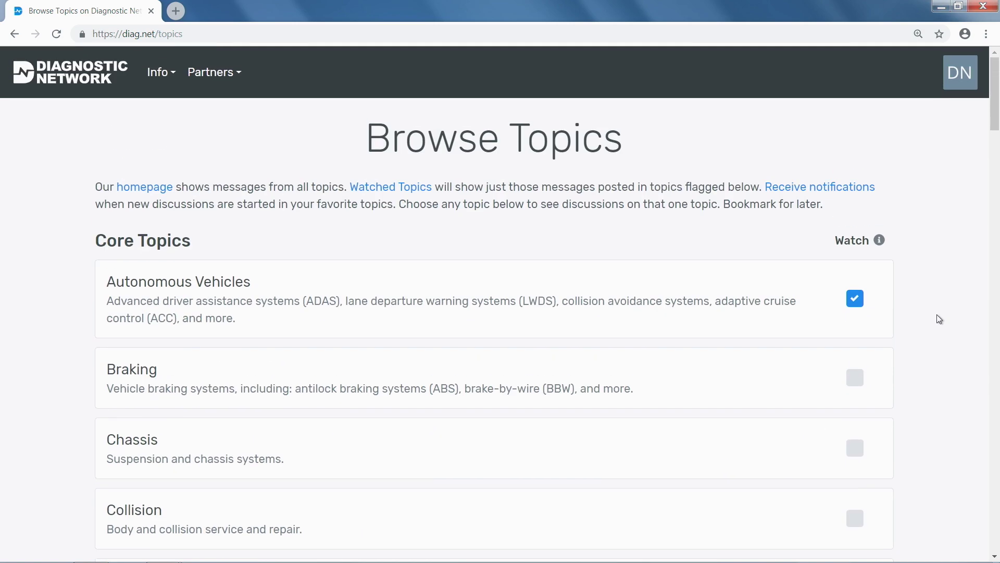
# - Open the Watched Topics feed from the topics page and browse the discussions it lists
pyautogui.click(378, 188)
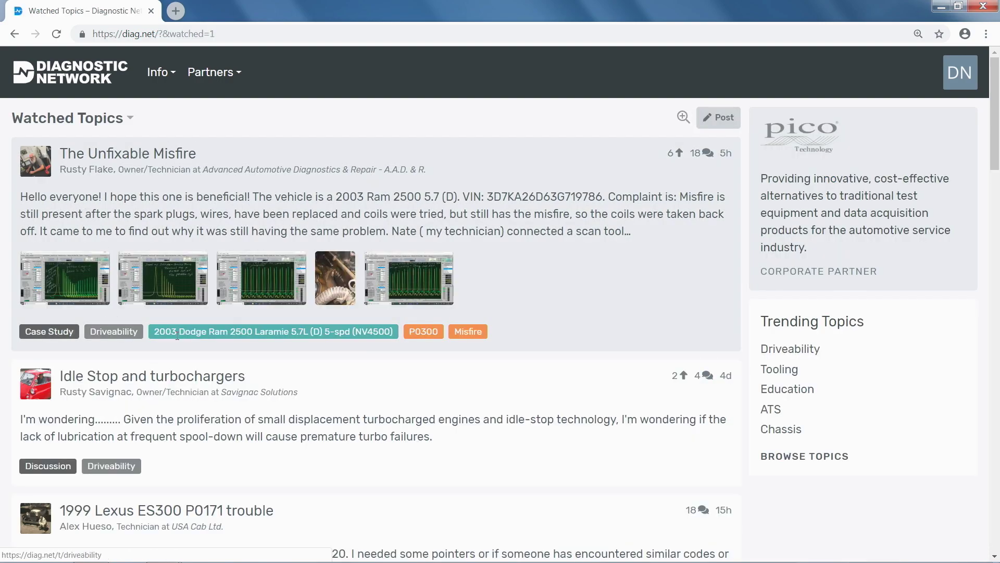
pyautogui.scroll(-3, 183, 328)
pyautogui.scroll(-8, 183, 328)
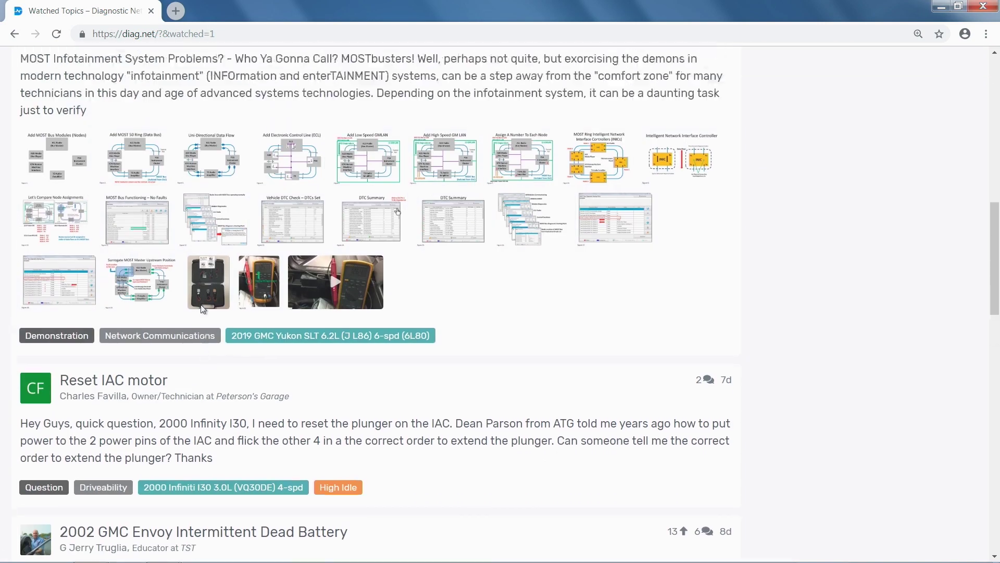
pyautogui.scroll(6, 202, 306)
# - Open the "MOST Infotainment System Concerns" discussion from the feed, view it and close its tab
pyautogui.scroll(-2, 94, 233)
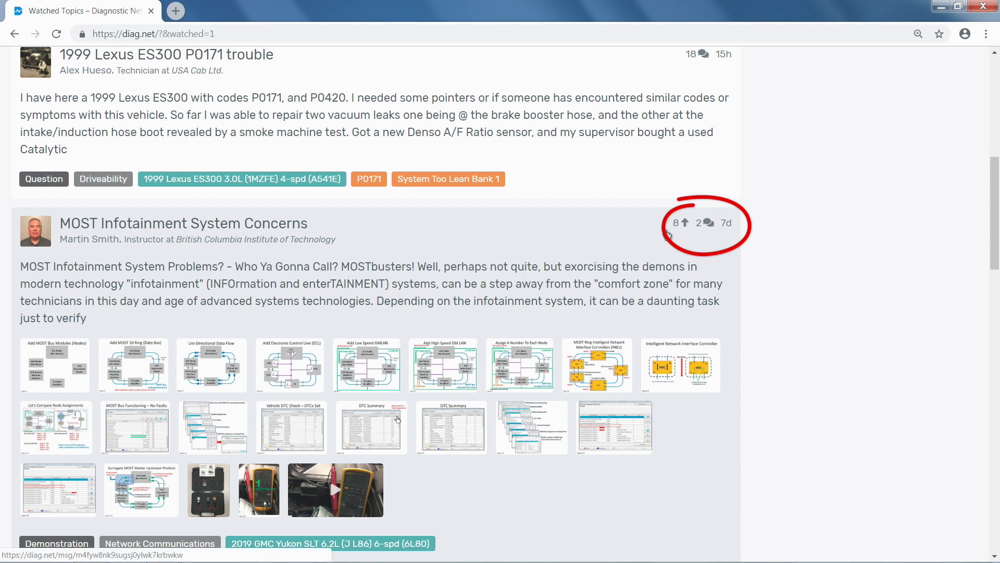
pyautogui.click(727, 234)
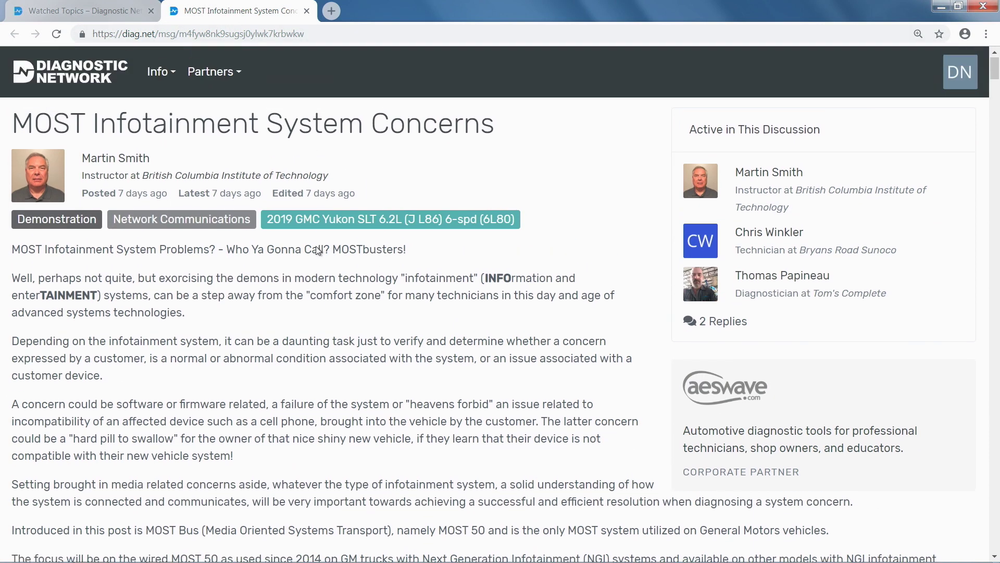
pyautogui.click(306, 11)
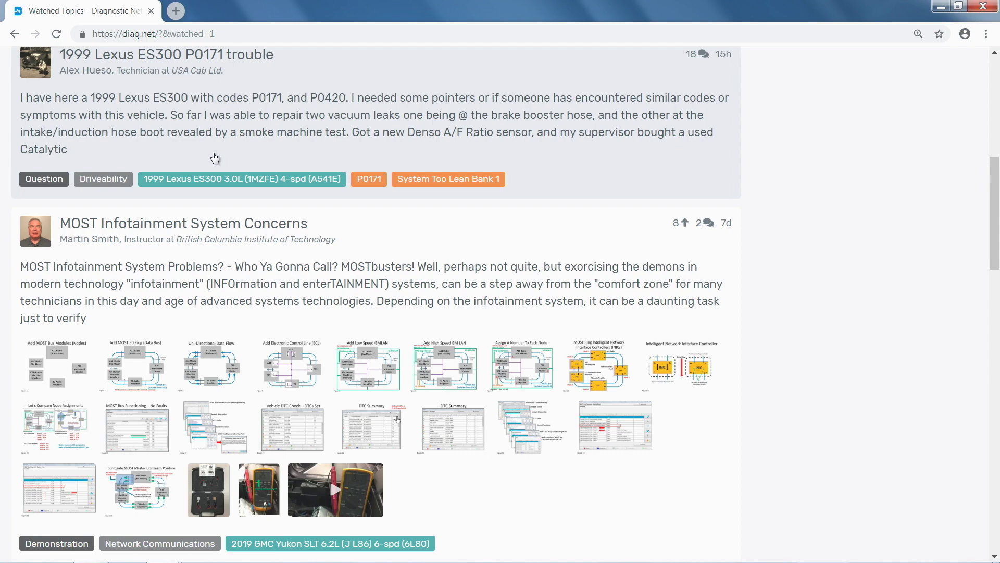
# - Return to the feed of all topics and browse down to the "MOST Infotainment System Concerns" entry
pyautogui.hotkey('alt', 'Left')
pyautogui.scroll(-5, 521, 292)
pyautogui.scroll(-5, 356, 253)
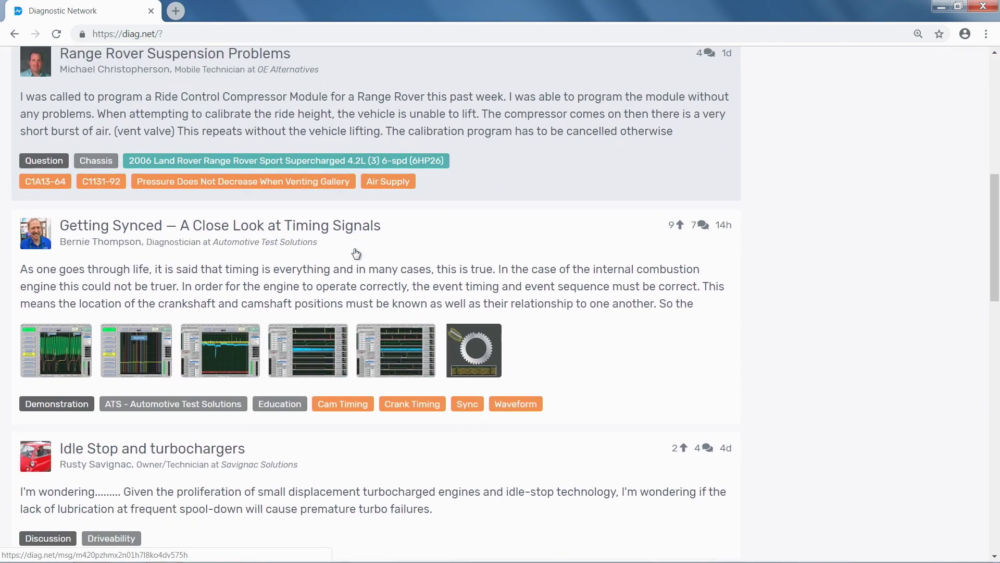
pyautogui.scroll(-3, 814, 304)
pyautogui.scroll(-15, 779, 302)
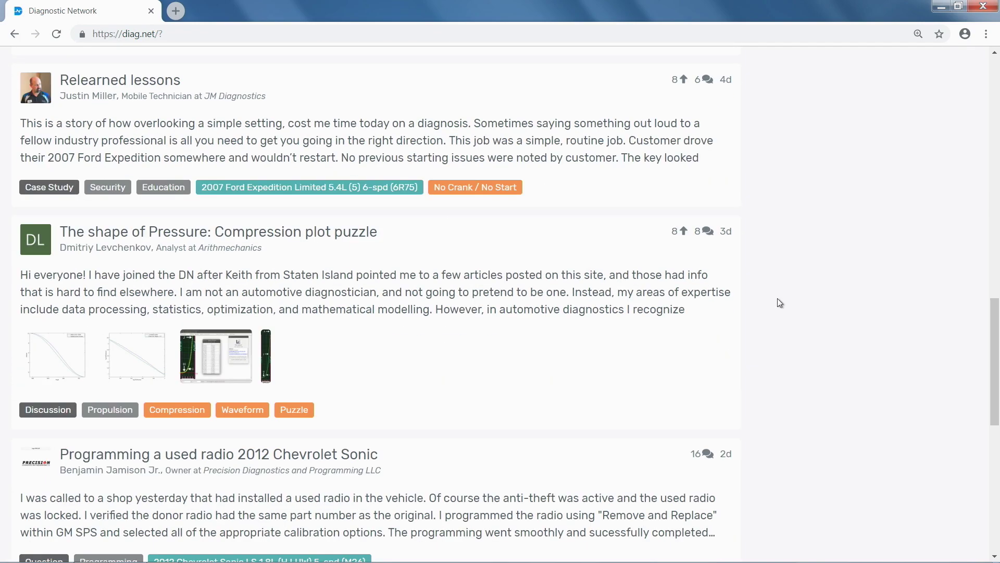
pyautogui.scroll(-8, 777, 298)
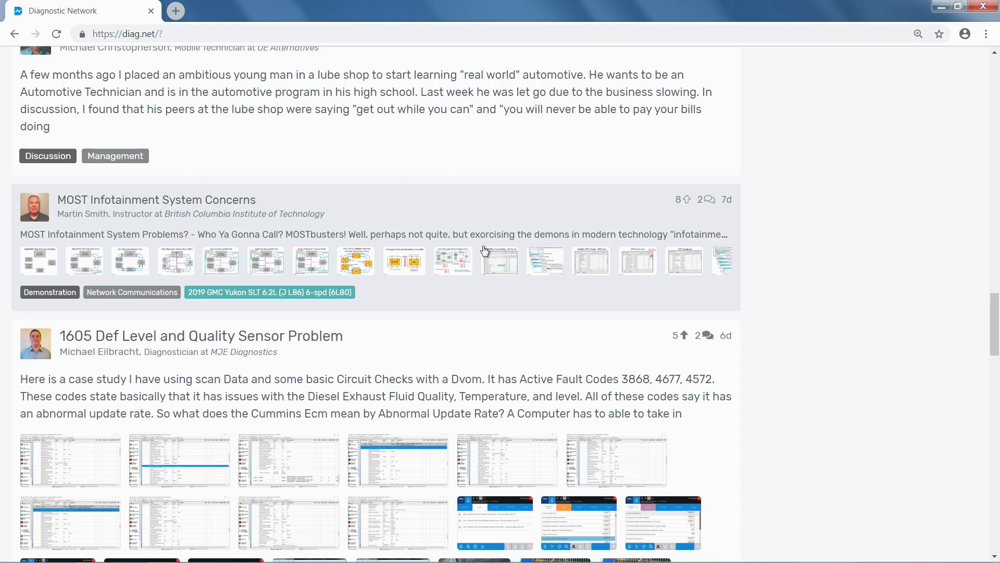
# - Switch to the other browser window with the second account and examine how its feed marks read and unread discussions
pyautogui.hotkey('alt', 'Tab')
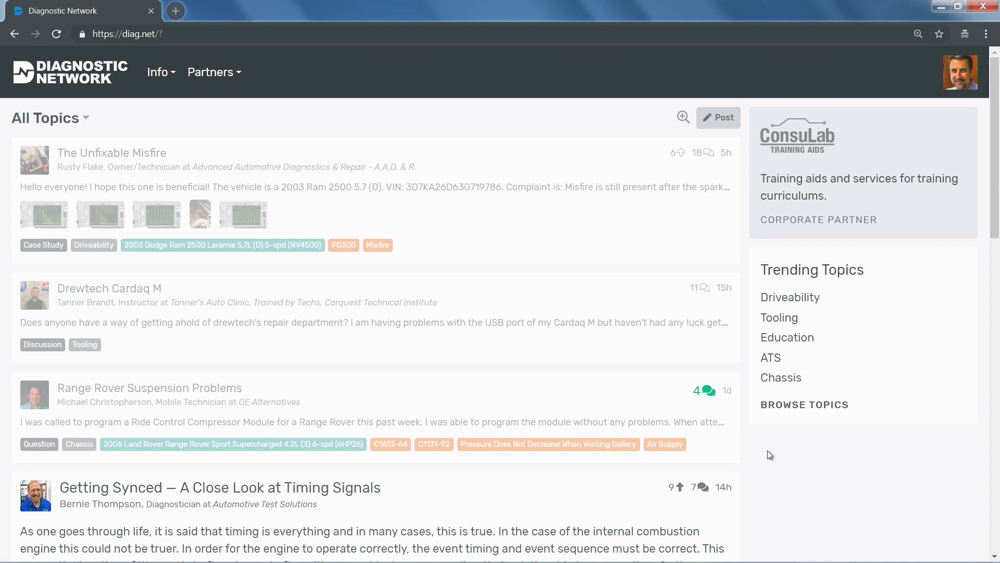
pyautogui.scroll(-15, 768, 446)
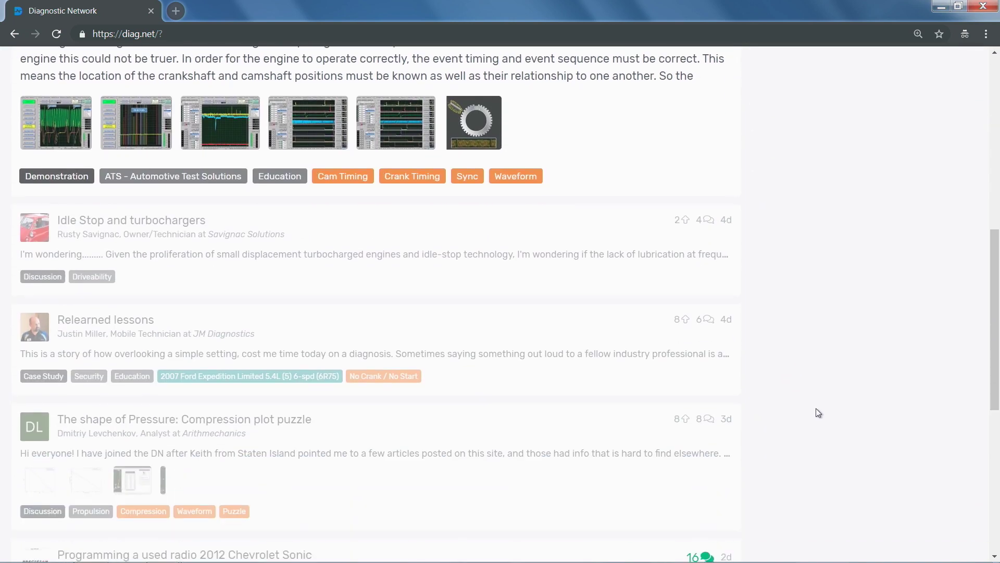
pyautogui.scroll(-3, 816, 408)
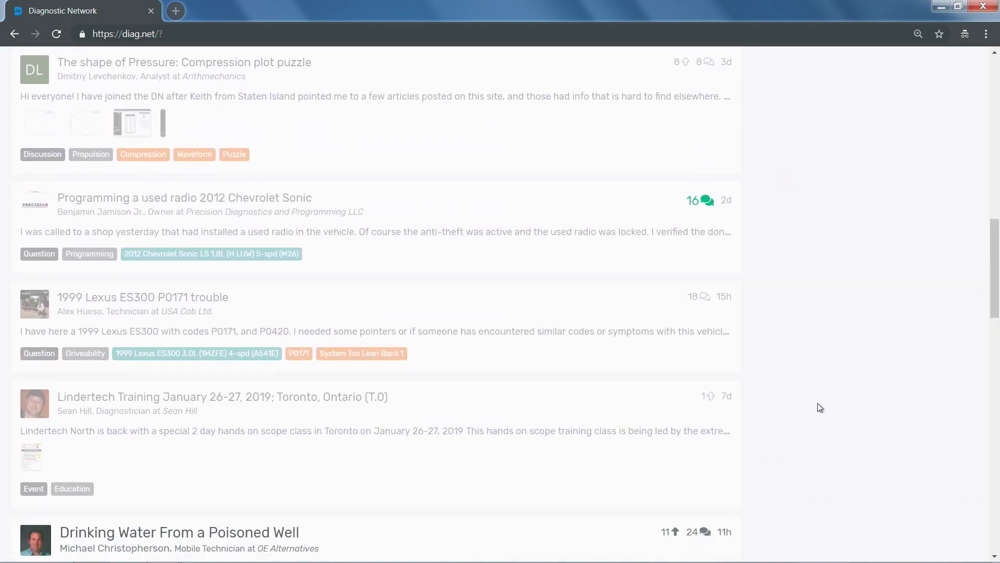
pyautogui.scroll(-3, 817, 402)
# - Open the "Programming a used radio 2012 Chevrolet Sonic" discussion to view its newest reply, and close its tab
pyautogui.scroll(3, 818, 401)
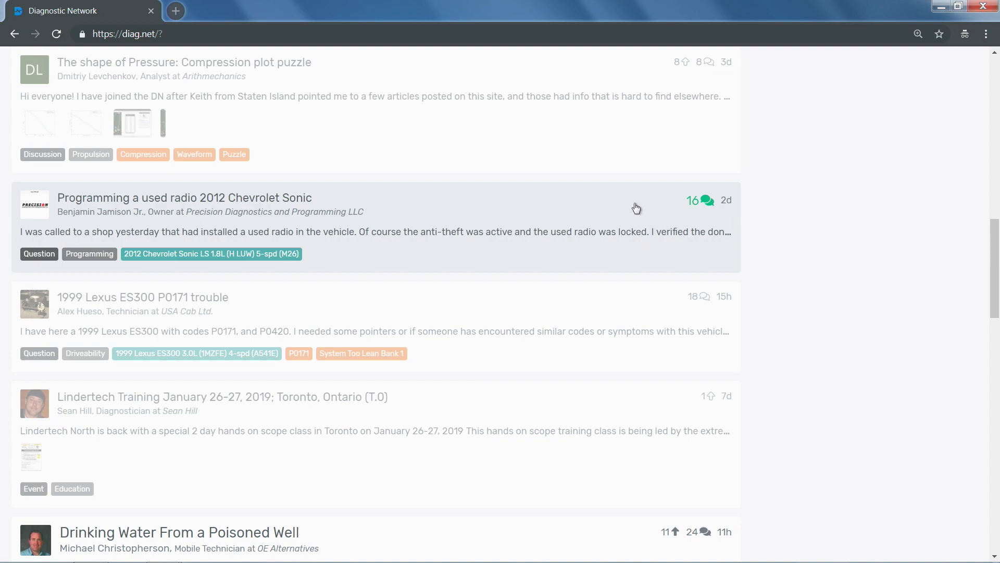
pyautogui.click(614, 205)
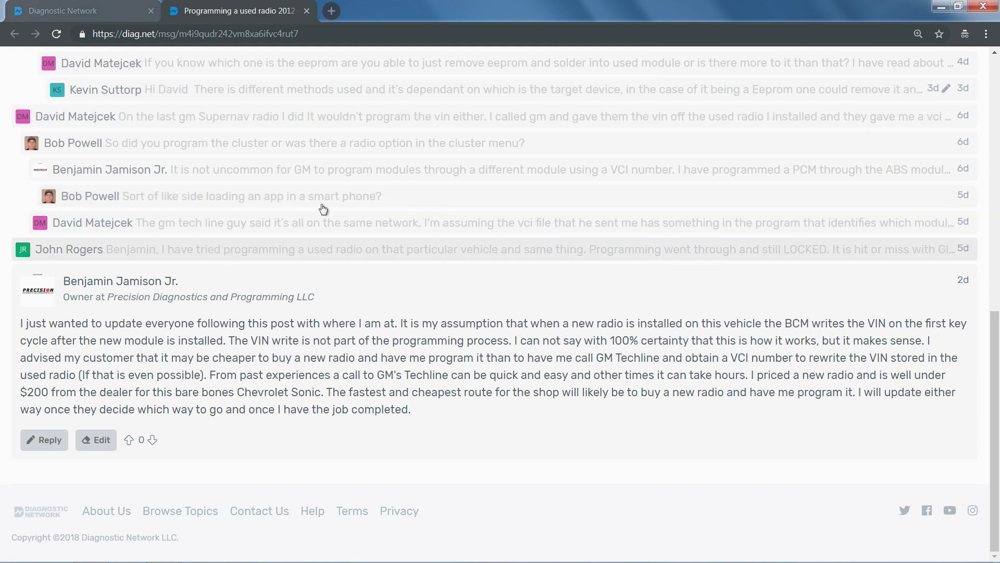
pyautogui.click(307, 11)
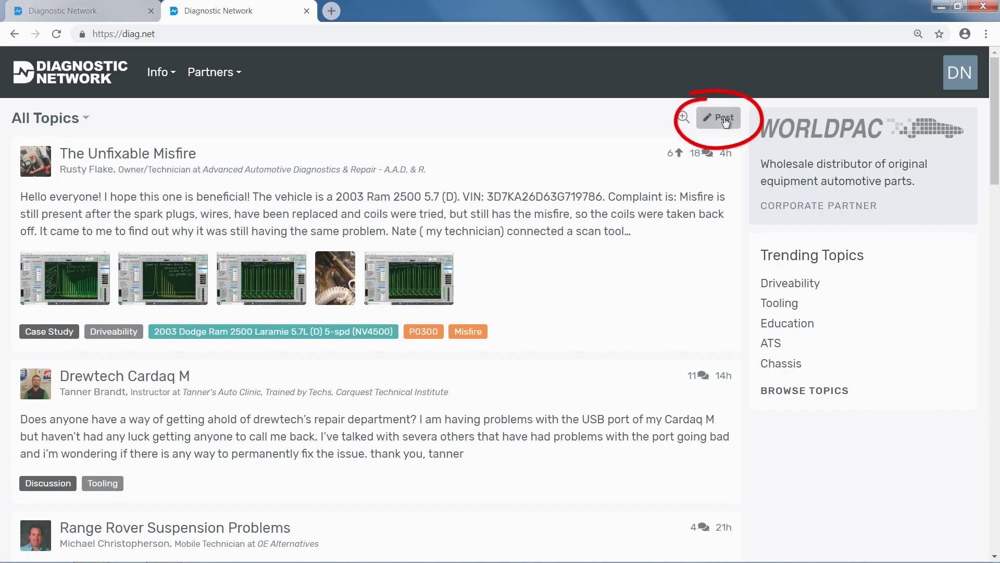
# - Start a new post and assign it to the Diagnostic Network topic
pyautogui.click(723, 119)
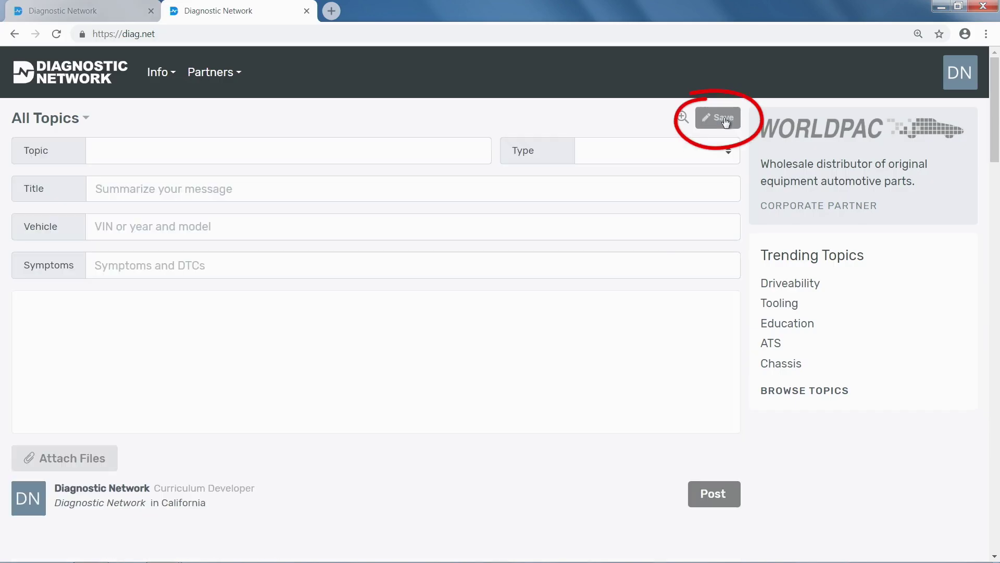
pyautogui.click(110, 150)
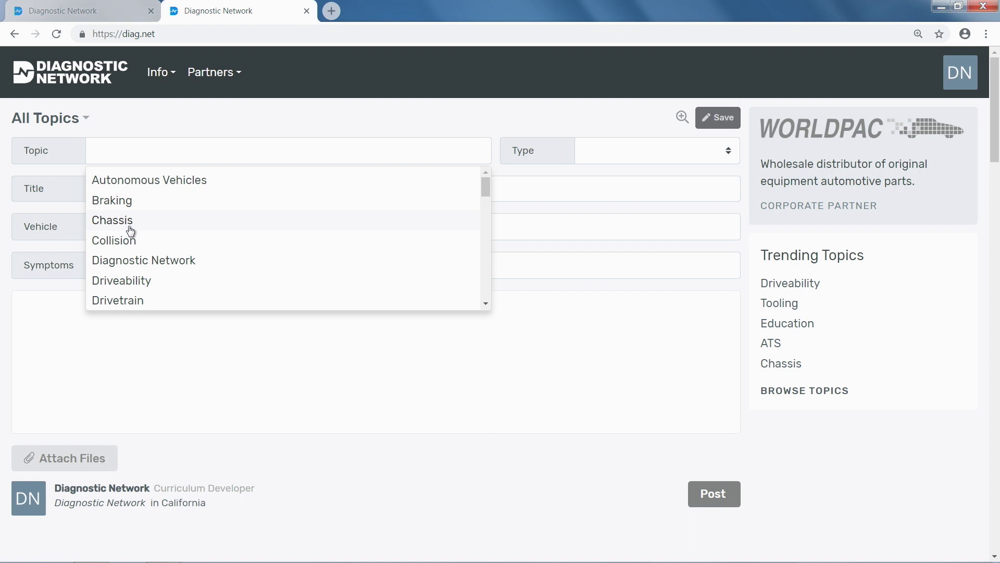
pyautogui.scroll(-1, 130, 231)
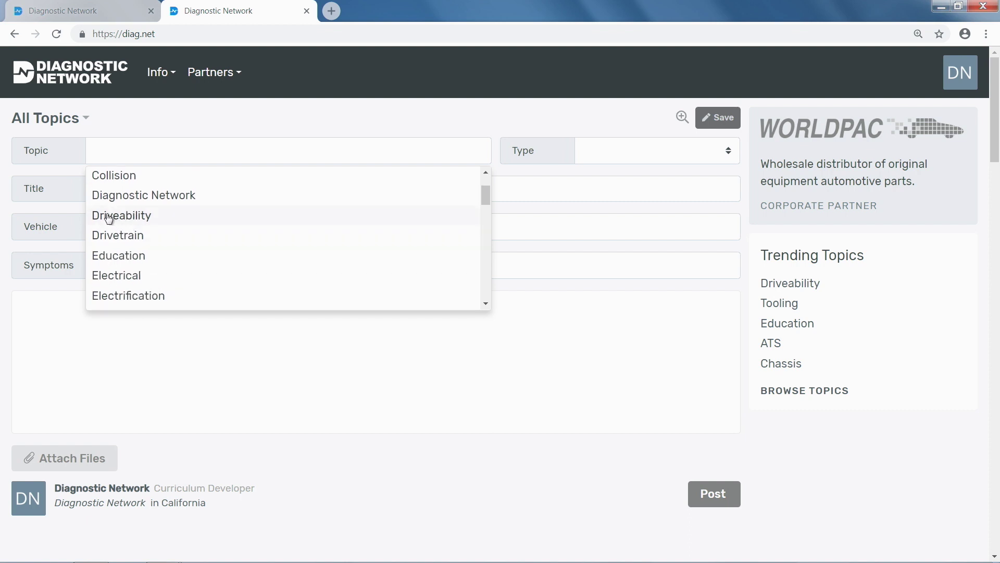
pyautogui.click(107, 196)
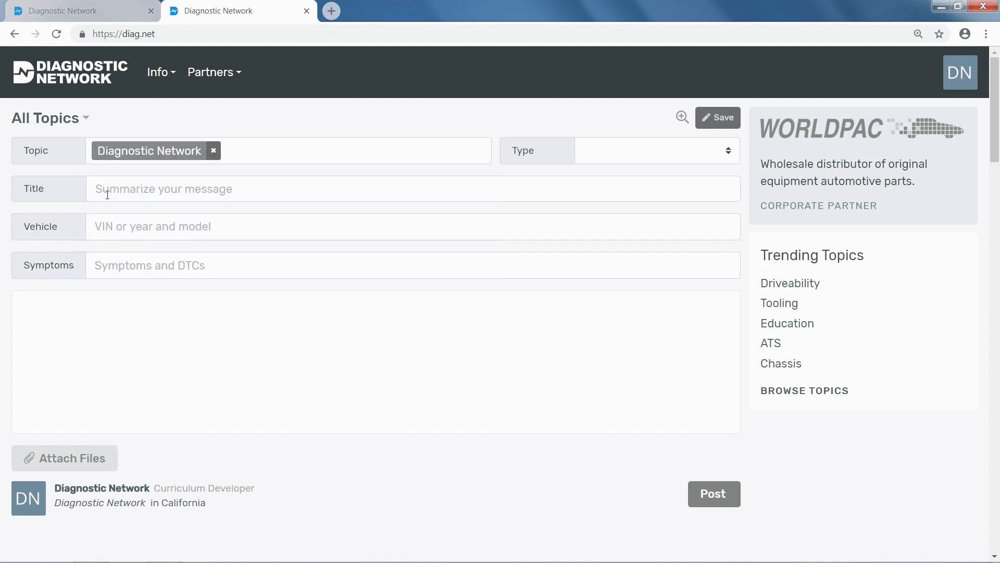
# - Set the post's type to Resource and title it "This is a web tour of Diagnostic Network"
pyautogui.click(639, 151)
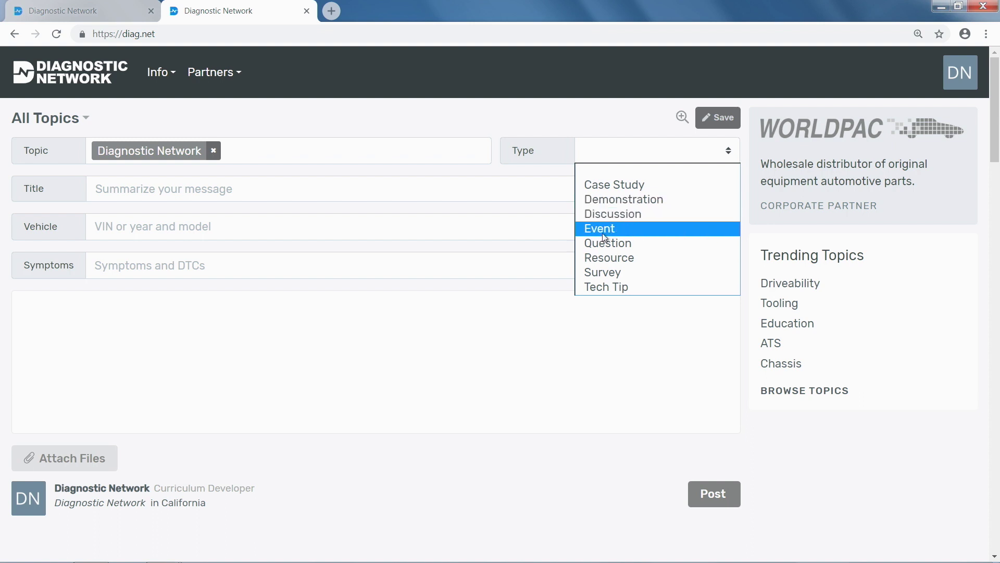
pyautogui.click(641, 261)
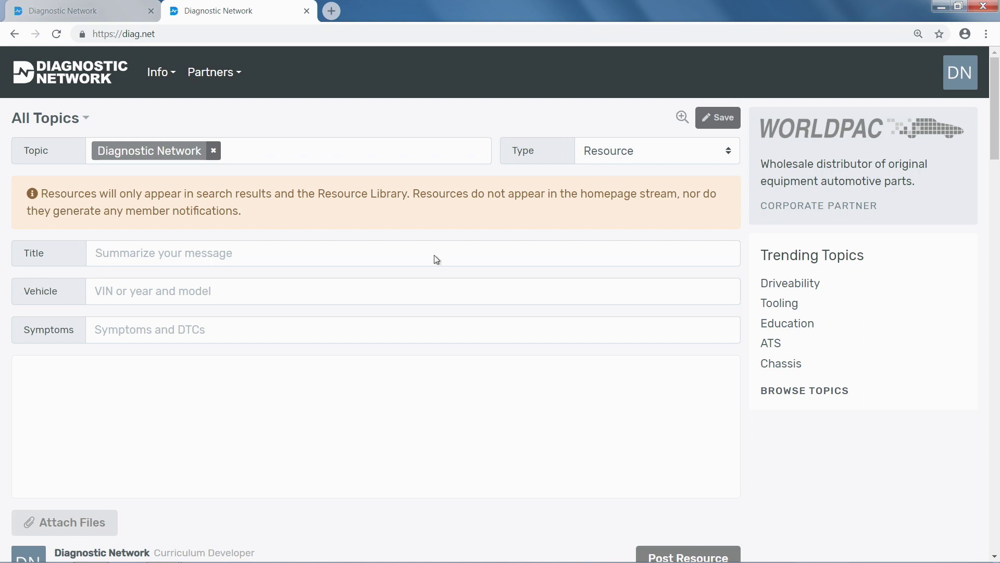
pyautogui.write('This')
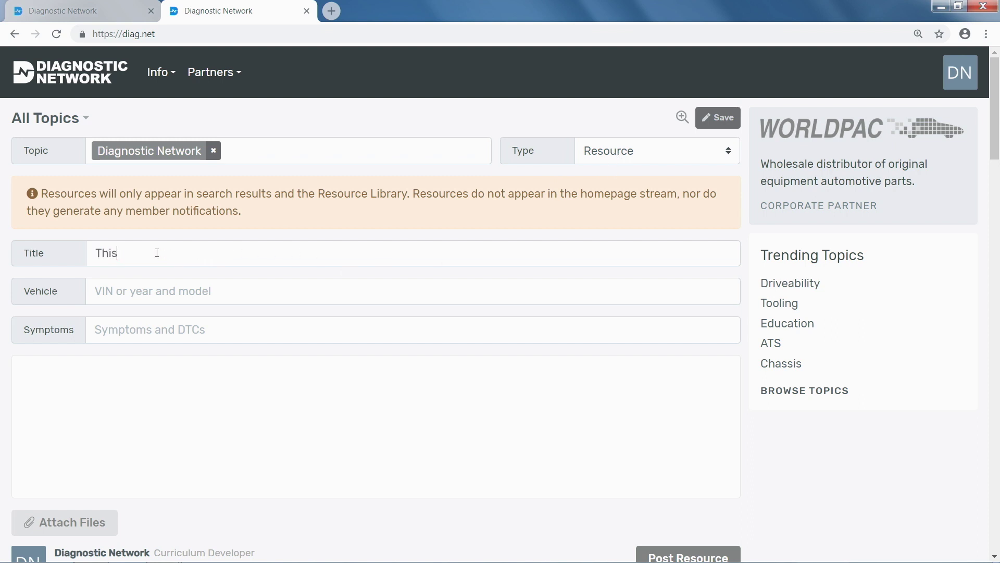
pyautogui.write(' is a web tour of Diagnostic Network')
# - Tag the post with the vehicle 2018 Chevrolet Equinox Premier 1.5L (V LYX) 6-spd (6T40), and remove that vehicle again
pyautogui.click(131, 288)
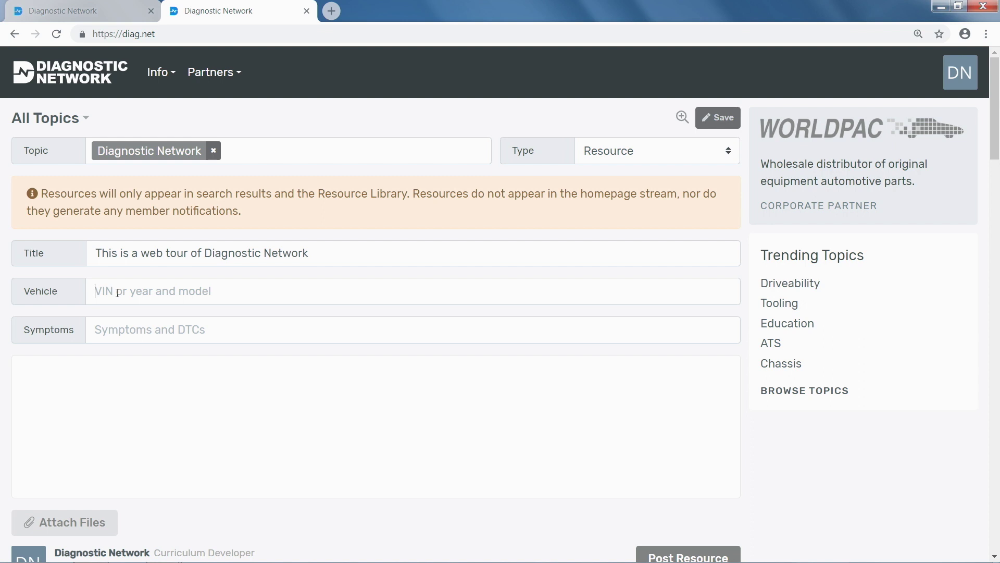
pyautogui.write('18 equi')
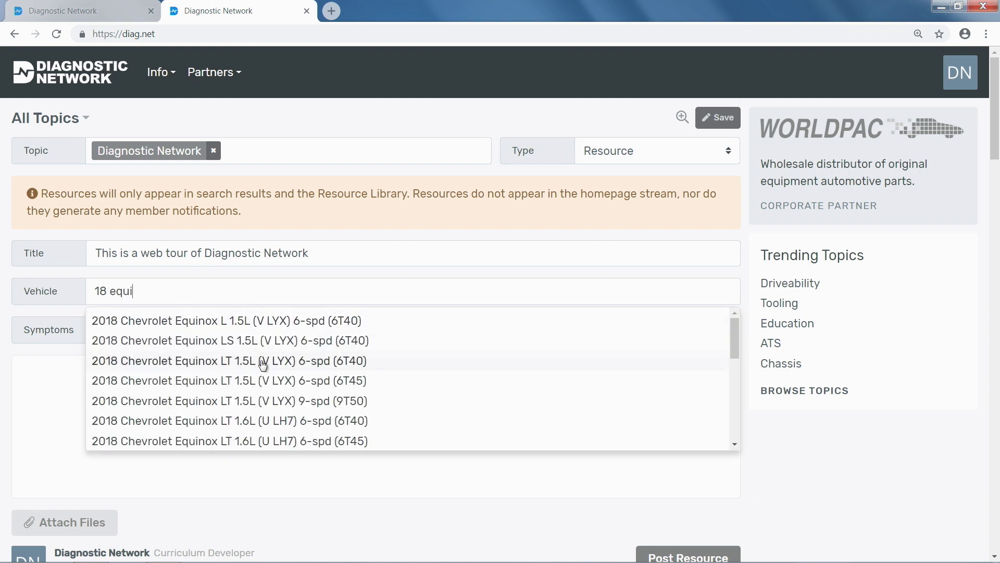
pyautogui.scroll(-3, 263, 374)
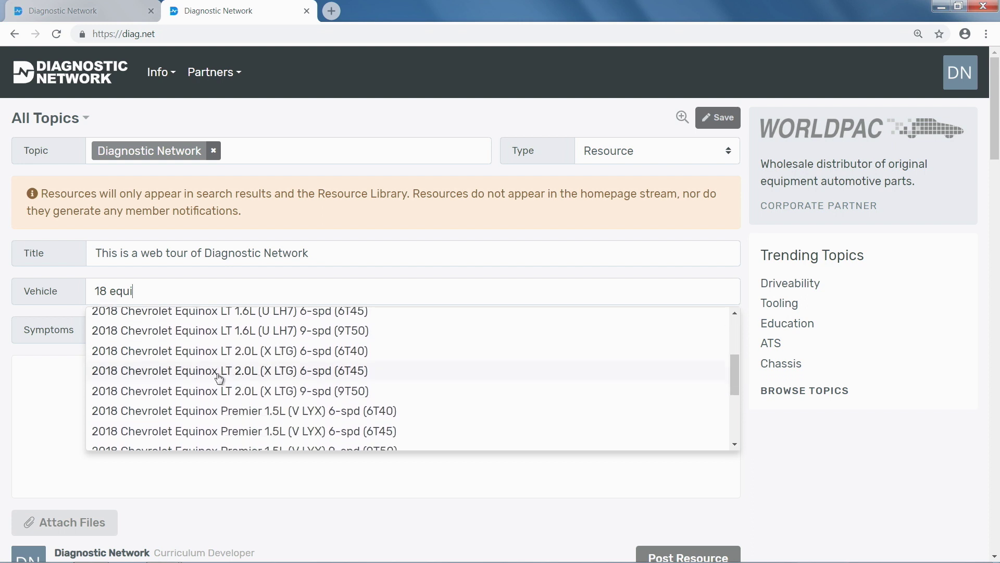
pyautogui.click(213, 415)
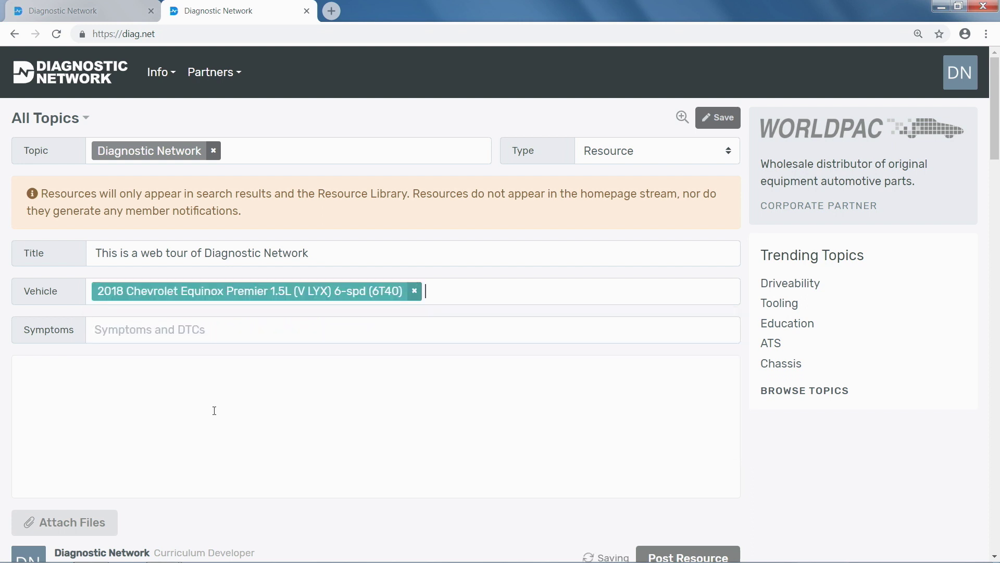
pyautogui.click(415, 293)
# - Add the trouble code P0101 and the custom symptom No Start Cold to the post, and remove both again
pyautogui.click(116, 328)
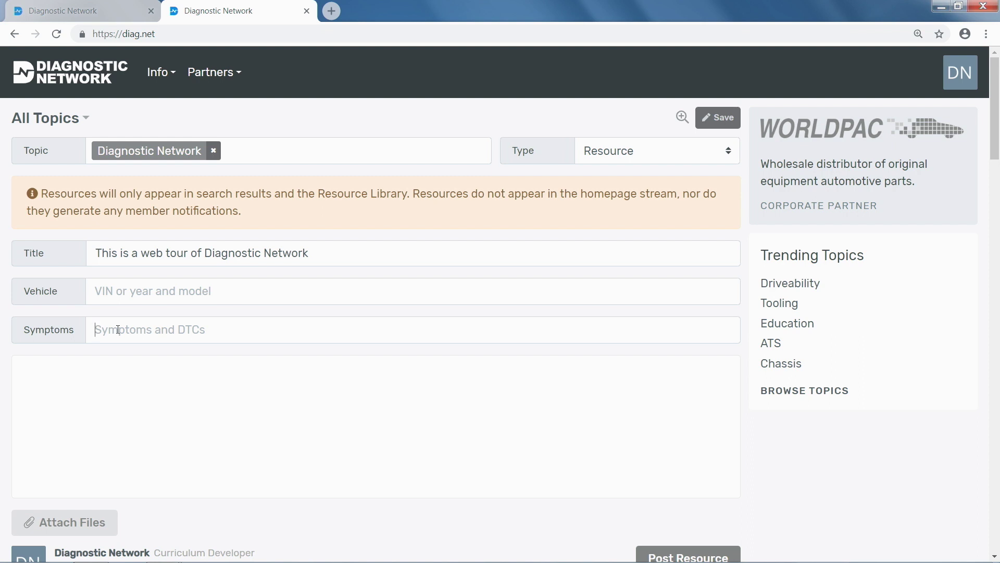
pyautogui.click(118, 329)
pyautogui.write('p0101')
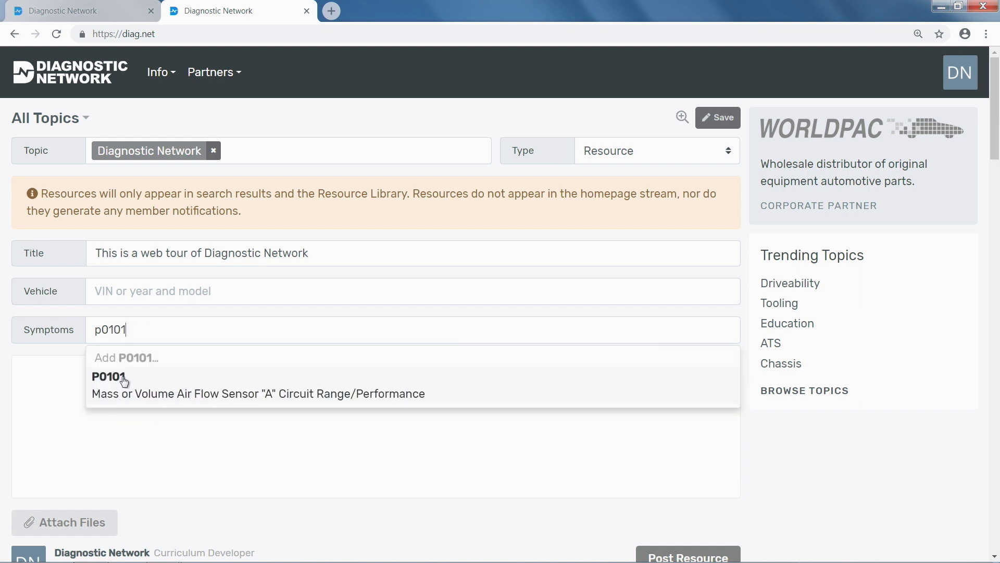
pyautogui.click(124, 382)
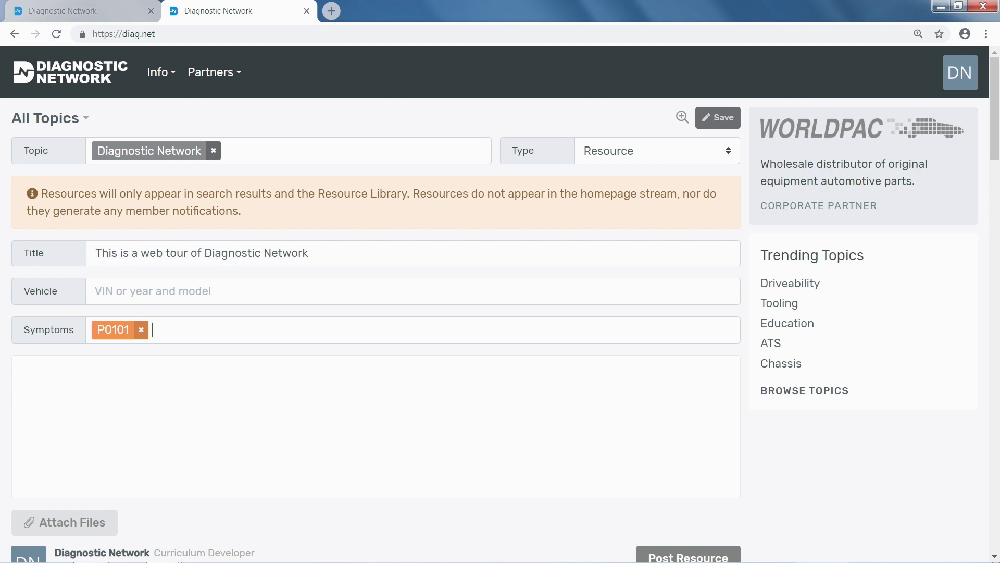
pyautogui.write('no sta')
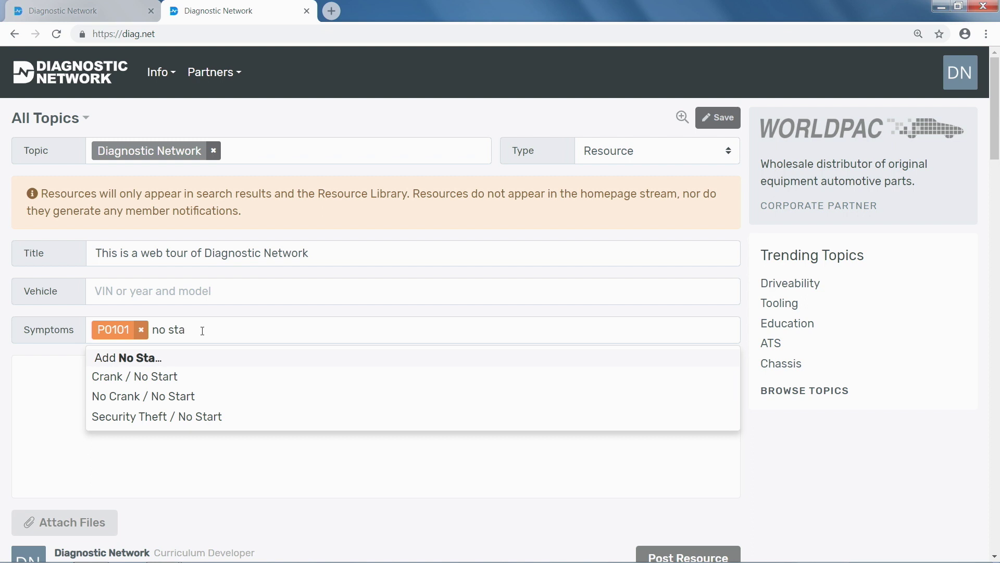
pyautogui.write('rt cold')
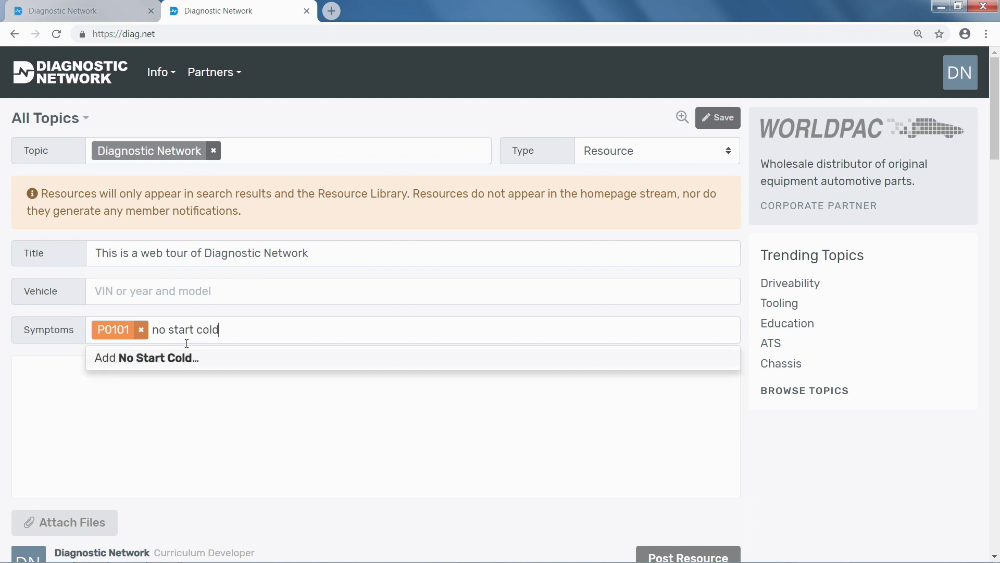
pyautogui.click(137, 359)
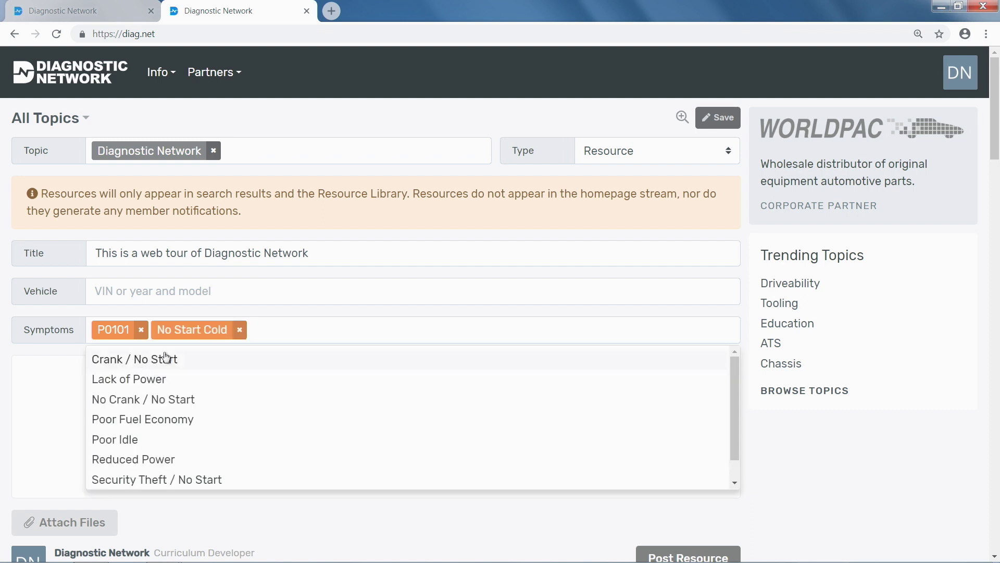
pyautogui.click(239, 329)
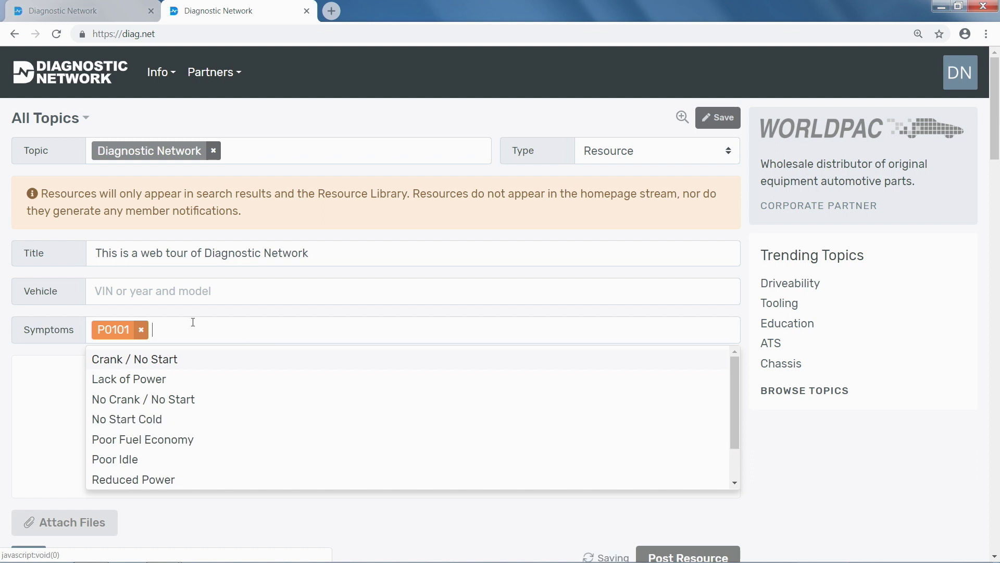
pyautogui.click(140, 333)
# - Enter message "This post was created as part of a site tour of Diagnostic Network and will soon contain the video output to be used as a reference."
pyautogui.click(28, 376)
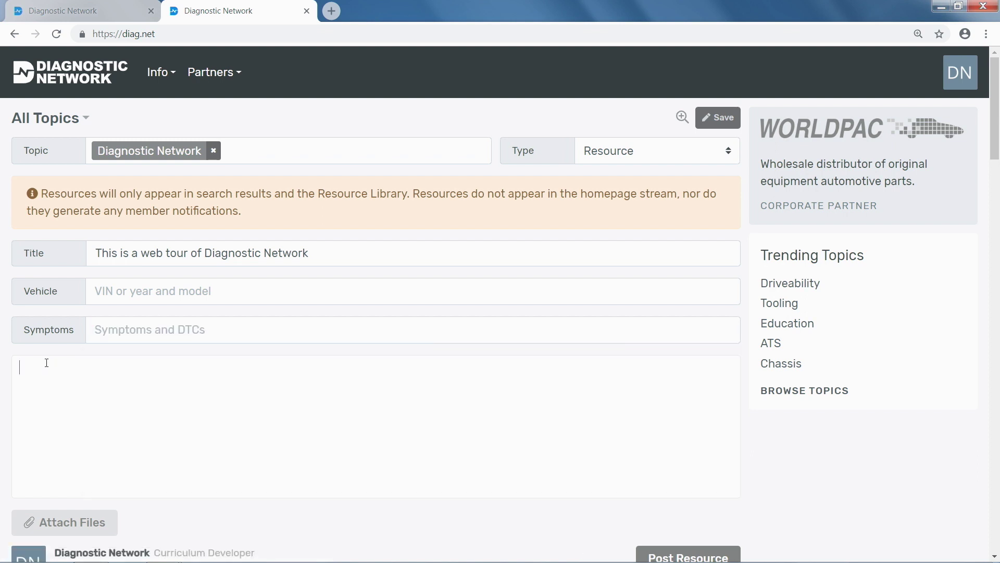
pyautogui.write('This post was created as part of a site tour of Diagnostic Network and will soon contain the video output to be used as a reference.')
# - Attach the image 2018-12-20_0739 from the Brown-2013-Volt folder to the post and upload it
pyautogui.scroll(-4, 654, 362)
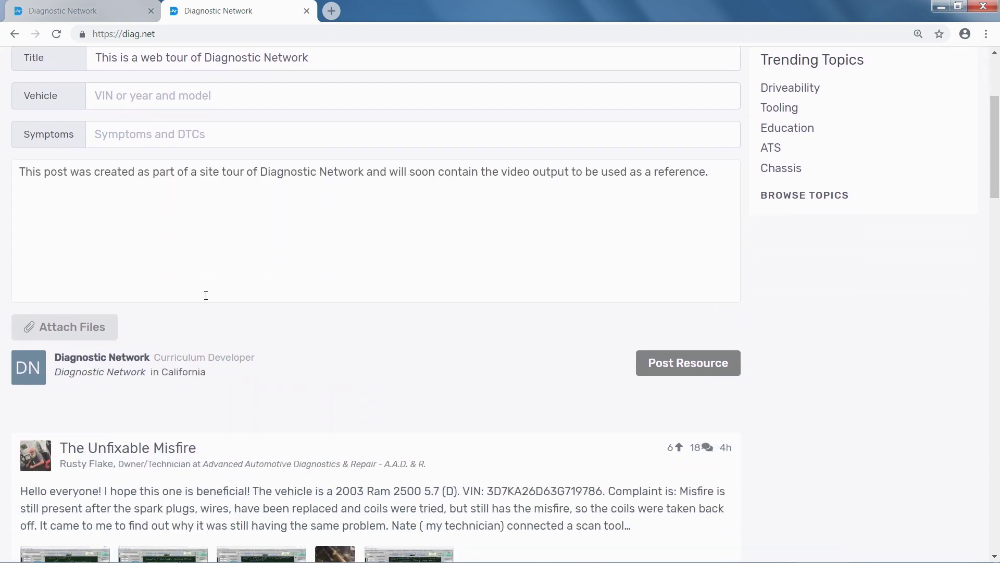
pyautogui.click(67, 328)
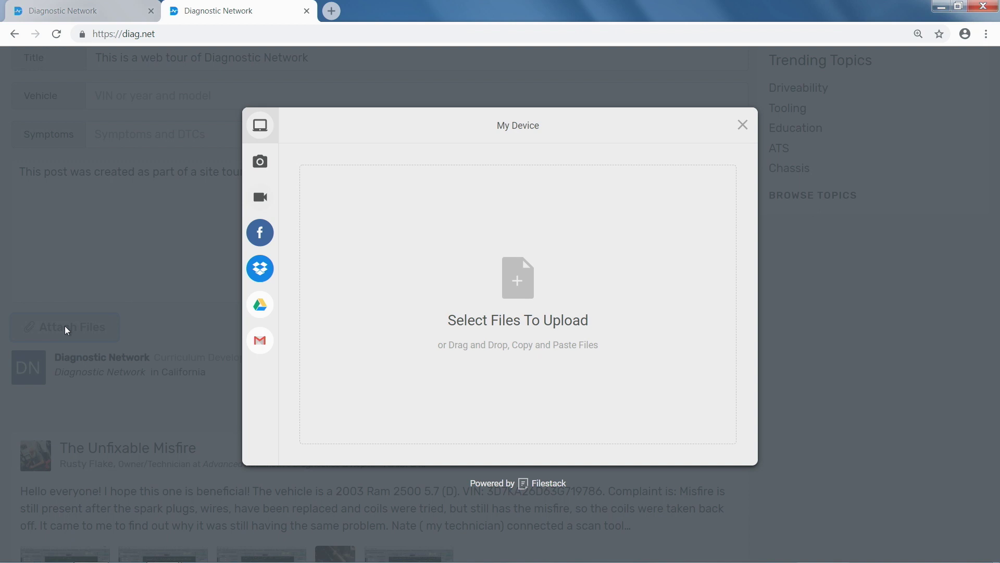
pyautogui.hotkey('alt', 'Tab')
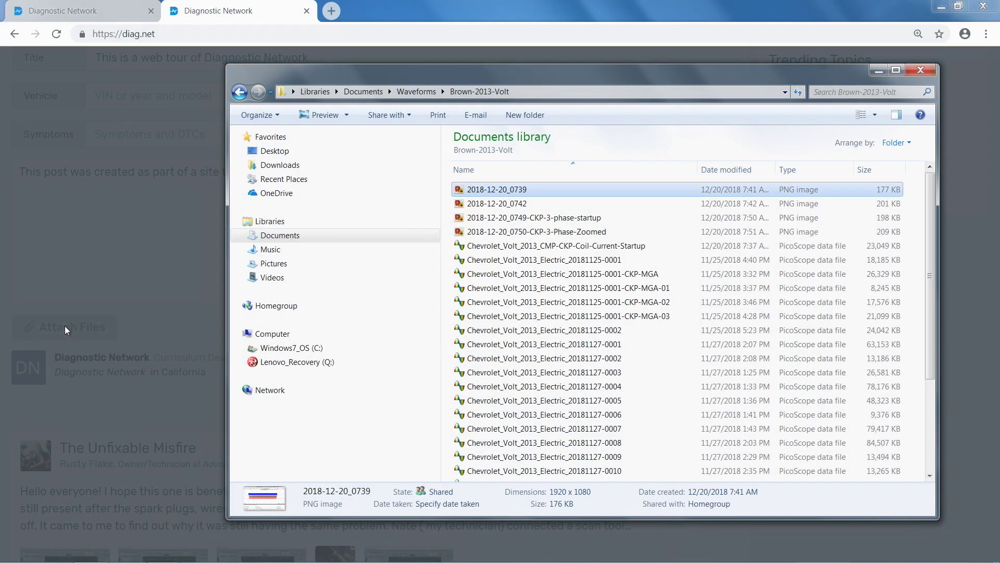
pyautogui.moveTo(371, 75); pyautogui.dragTo(676, 98)
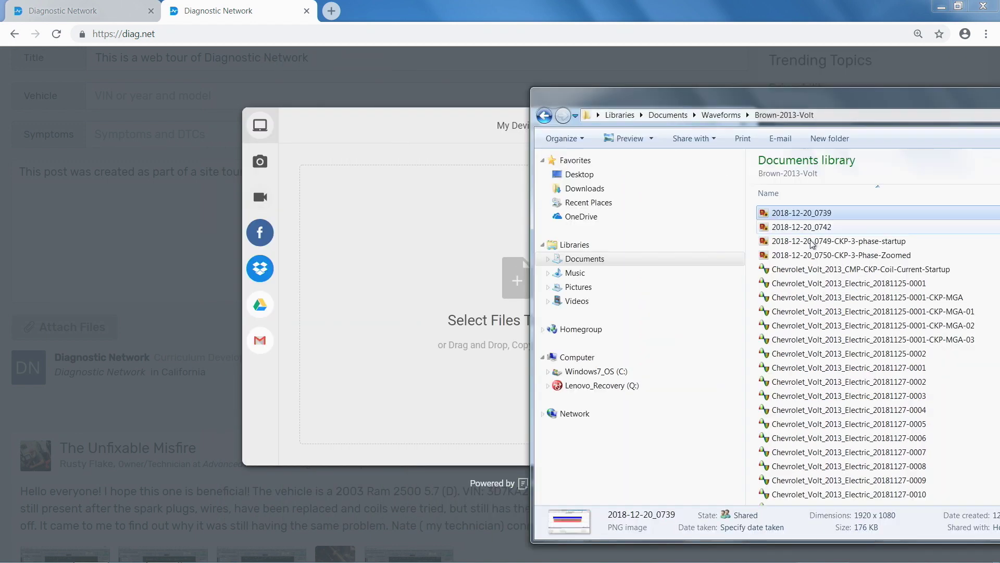
pyautogui.moveTo(766, 213); pyautogui.dragTo(466, 303)
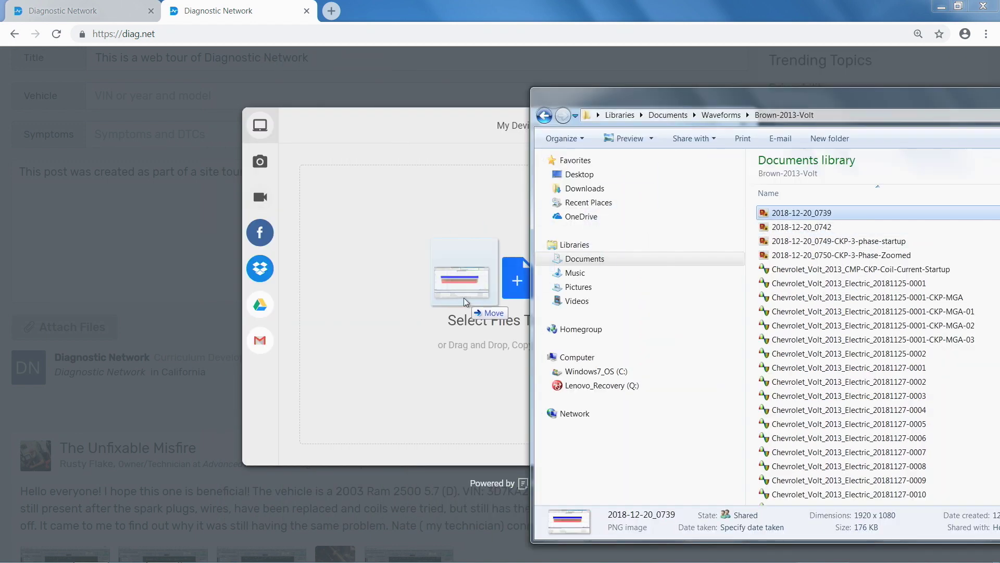
pyautogui.moveTo(467, 302); pyautogui.dragTo(464, 299)
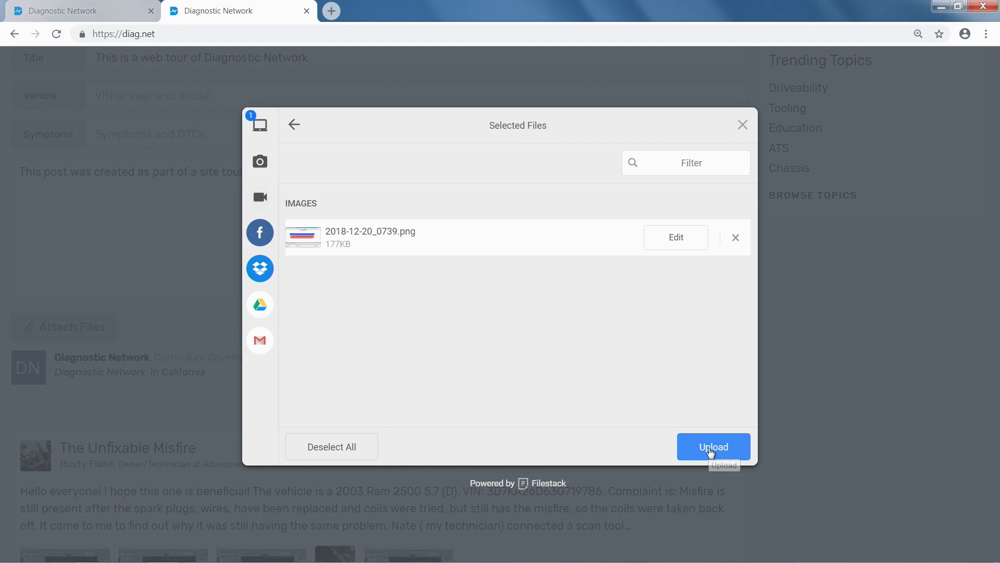
pyautogui.click(711, 451)
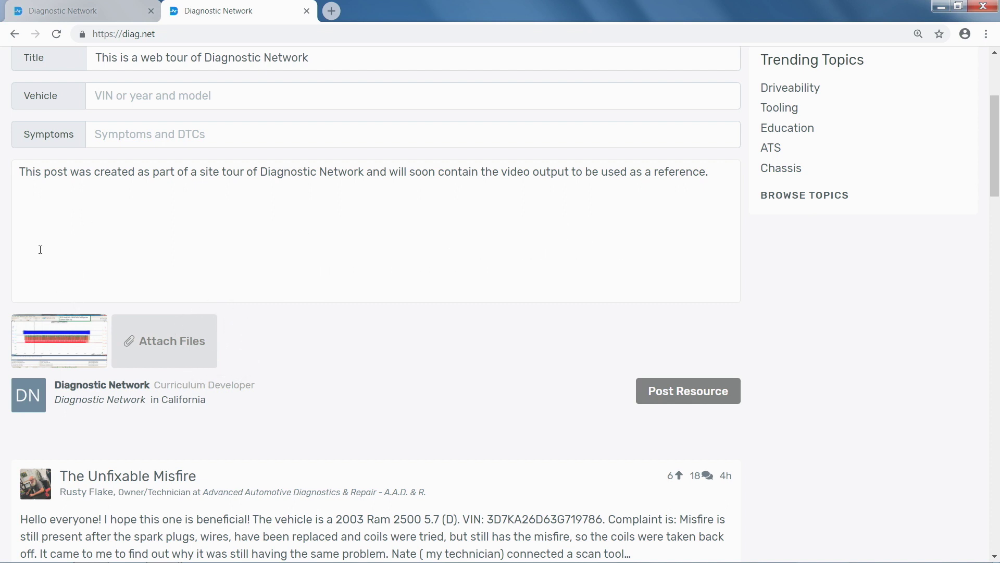
# - Insert the attached image's link directly into the message text, and delete the link again
pyautogui.moveTo(65, 344); pyautogui.dragTo(64, 239)
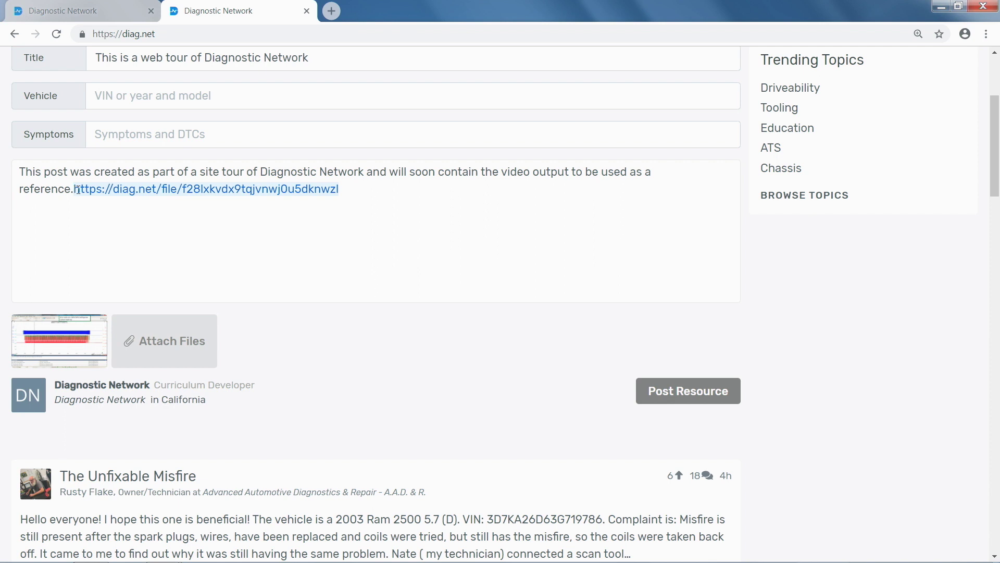
pyautogui.moveTo(366, 192); pyautogui.dragTo(74, 190)
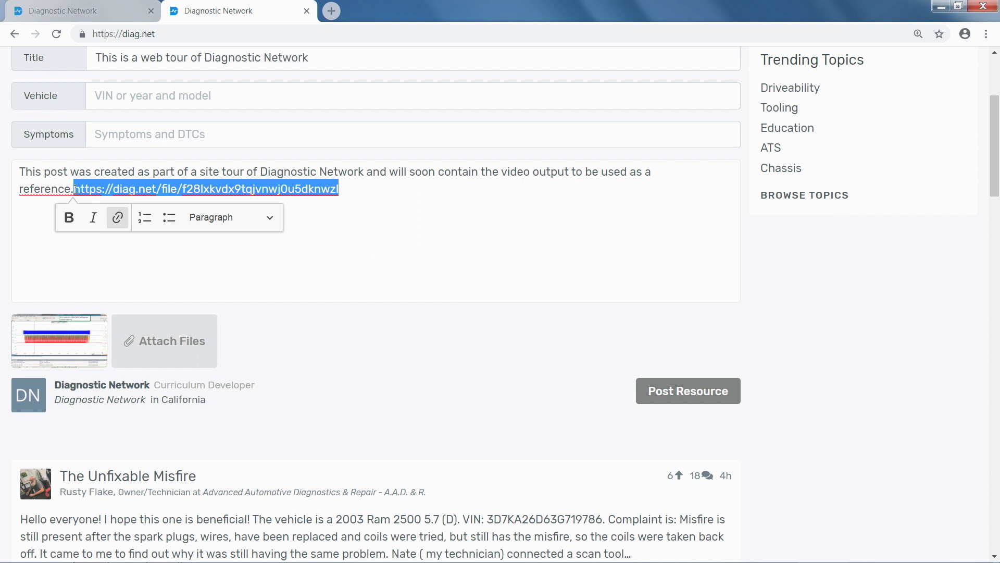
pyautogui.press('BackSpace')
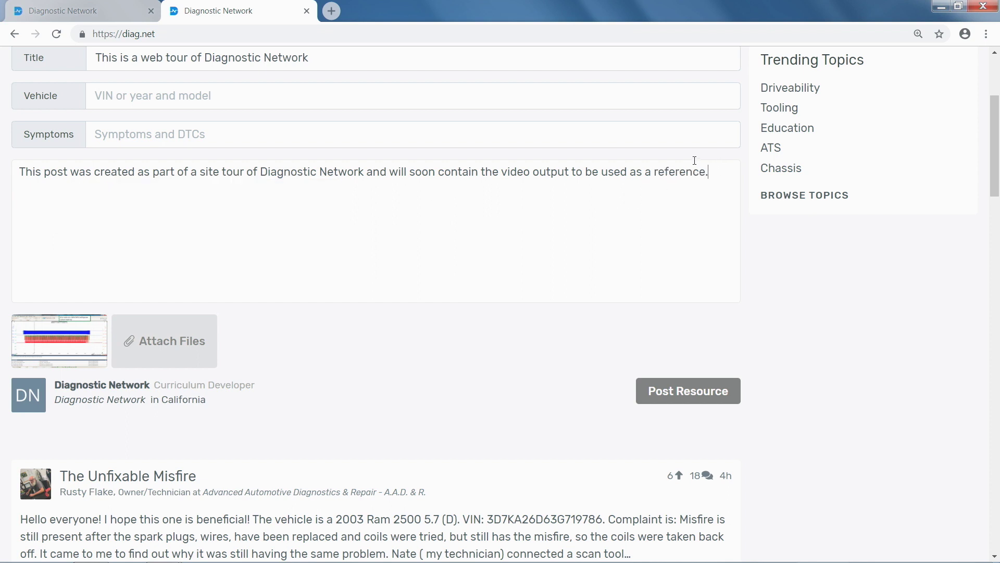
# - Add the line "Check out this waveform." to the message and link the word "waveform" to the attached image's copied file link
pyautogui.press('Return')
pyautogui.write('Check out this waveform.')
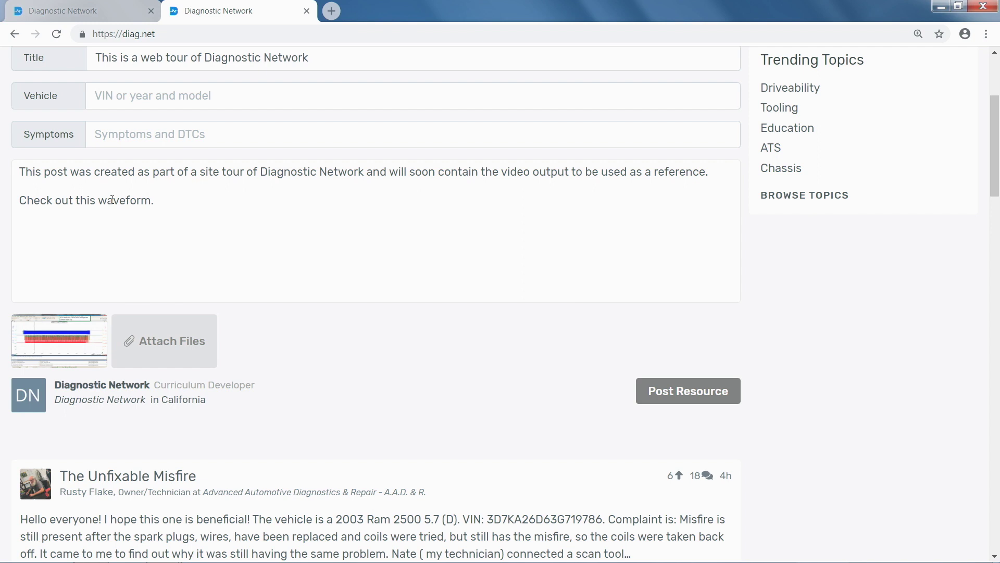
pyautogui.click(59, 338)
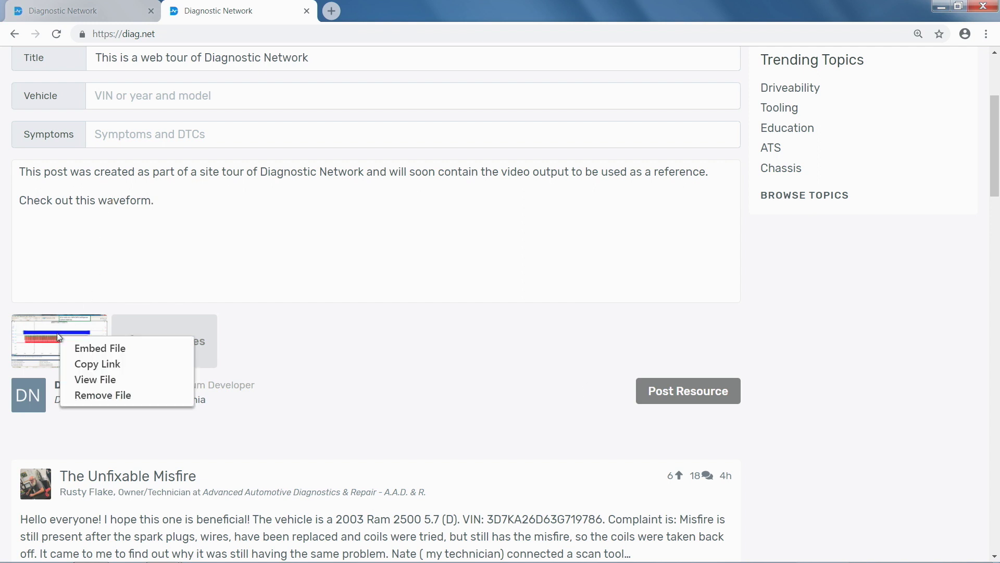
pyautogui.click(83, 365)
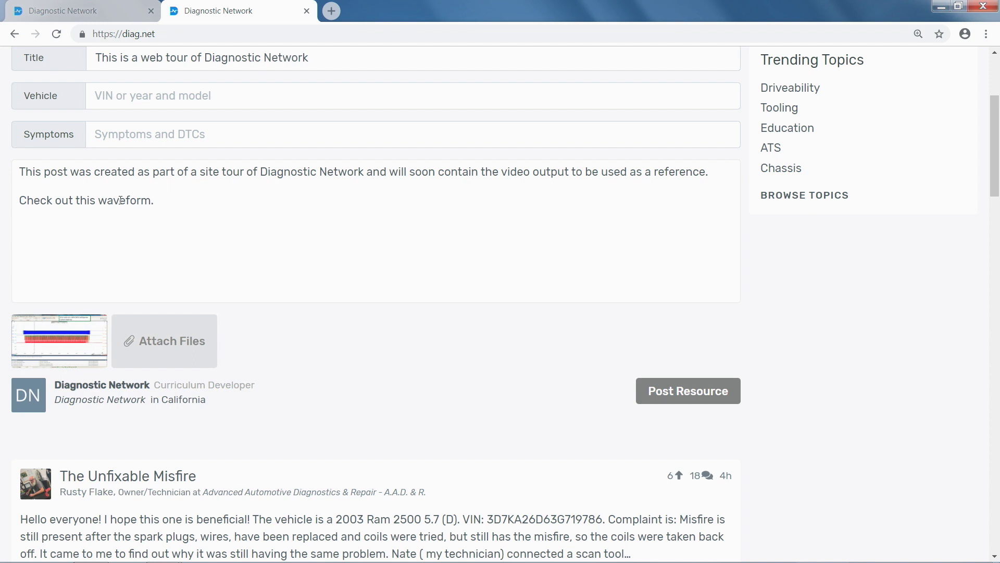
pyautogui.doubleClick(120, 200)
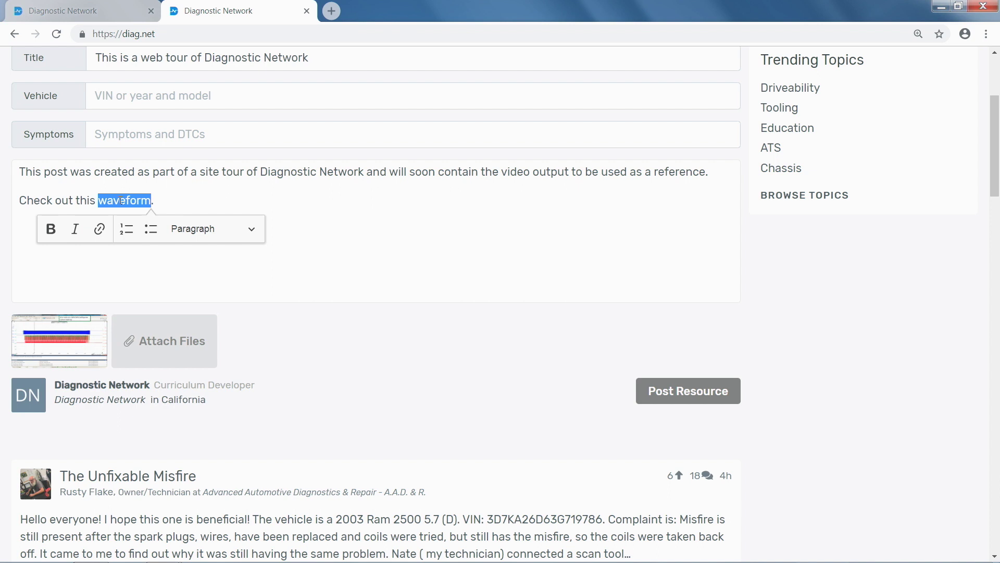
pyautogui.click(99, 229)
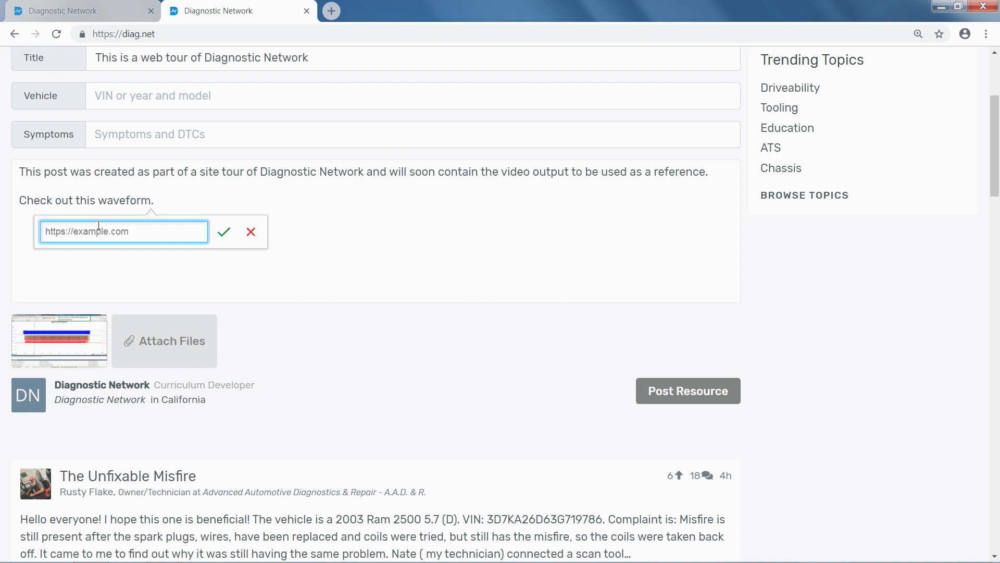
pyautogui.hotkey('ctrl', 'v')
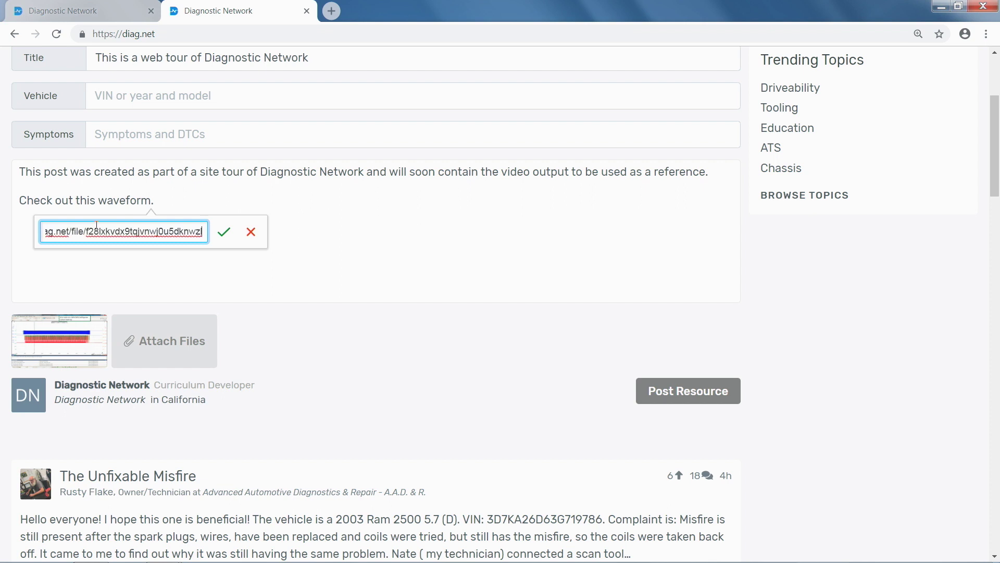
pyautogui.click(224, 232)
pyautogui.click(232, 195)
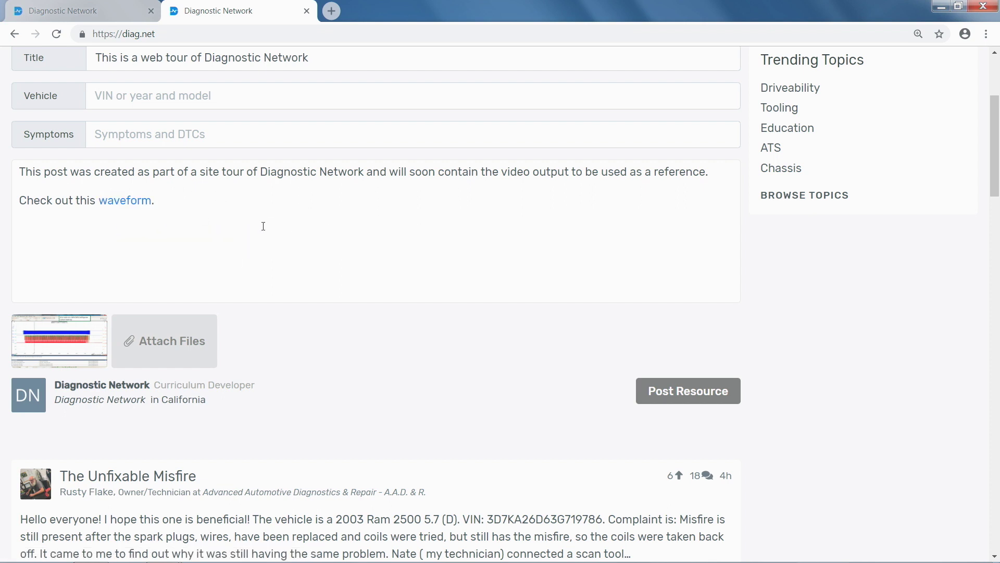
# - Publish the Resource post, review its text, link and attached image on the published page, and close that page
pyautogui.click(700, 392)
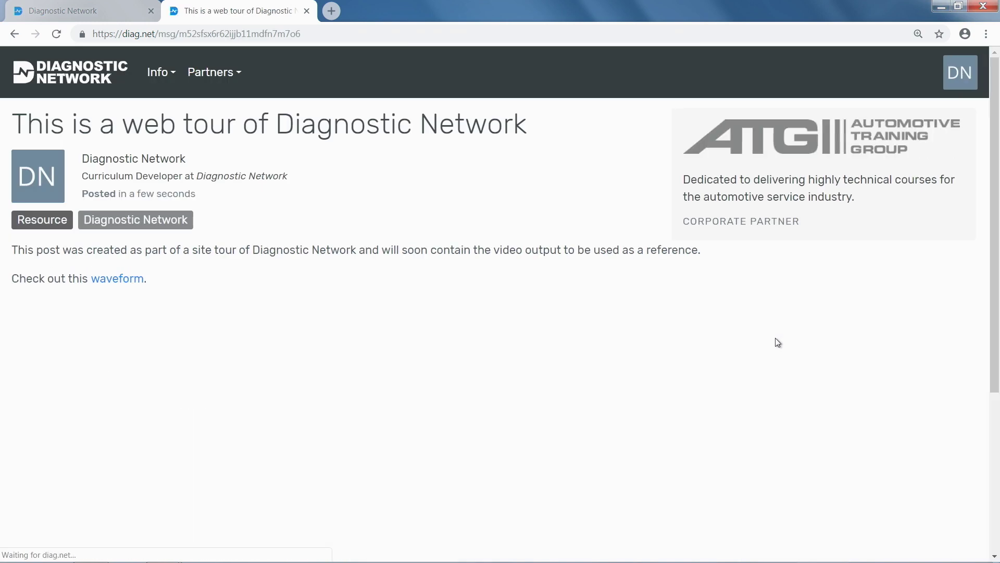
pyautogui.scroll(-1, 702, 323)
pyautogui.scroll(-2, 703, 325)
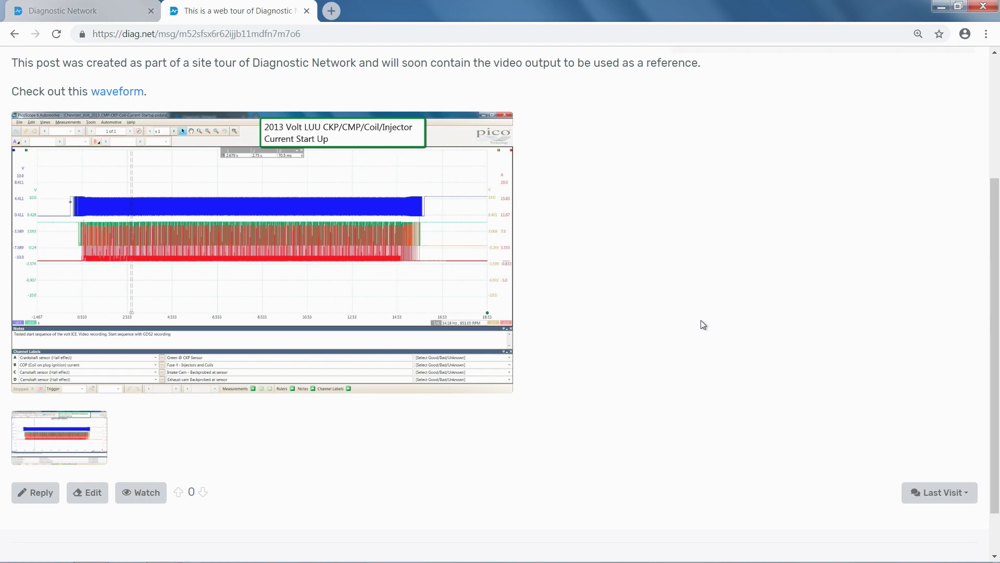
pyautogui.scroll(1, 703, 324)
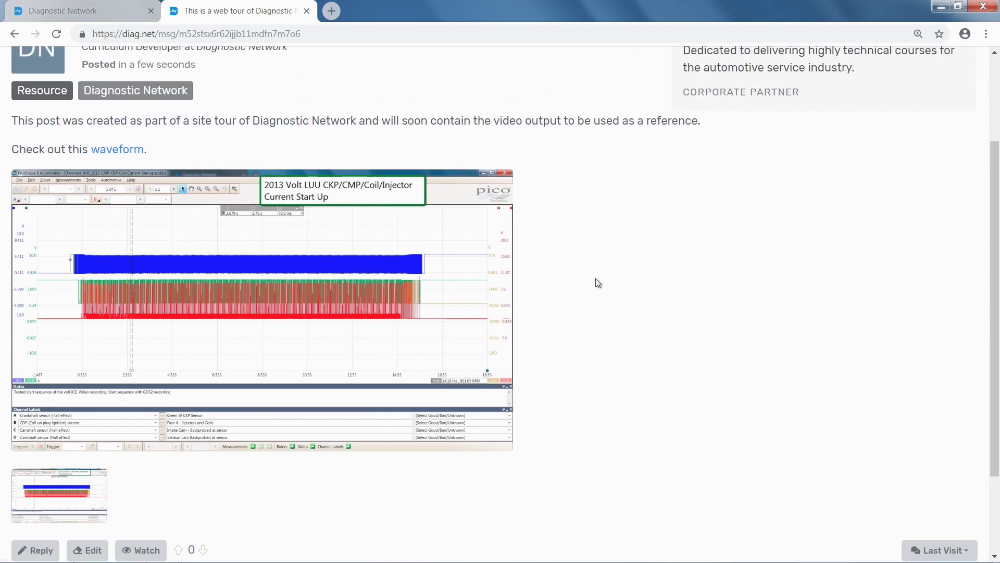
pyautogui.hotkey('ctrl', 'w')
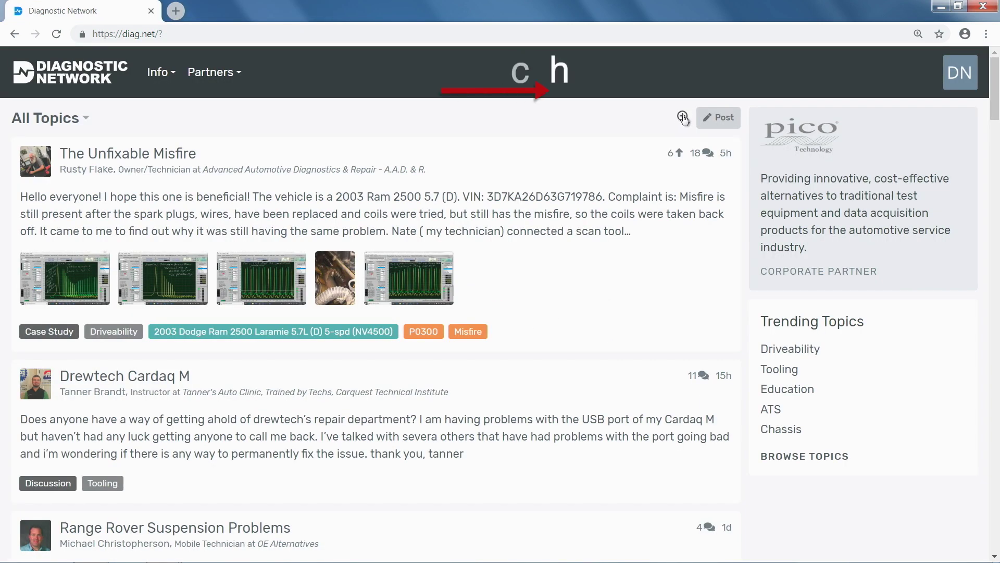
# - Expand the topic search and show the vehicle makes available for filtering
pyautogui.click(682, 118)
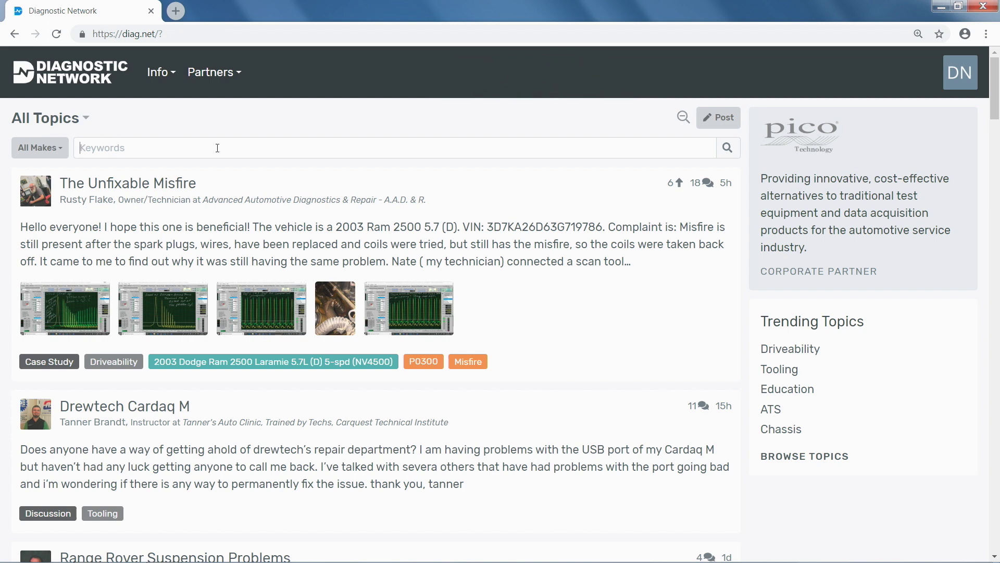
pyautogui.click(56, 148)
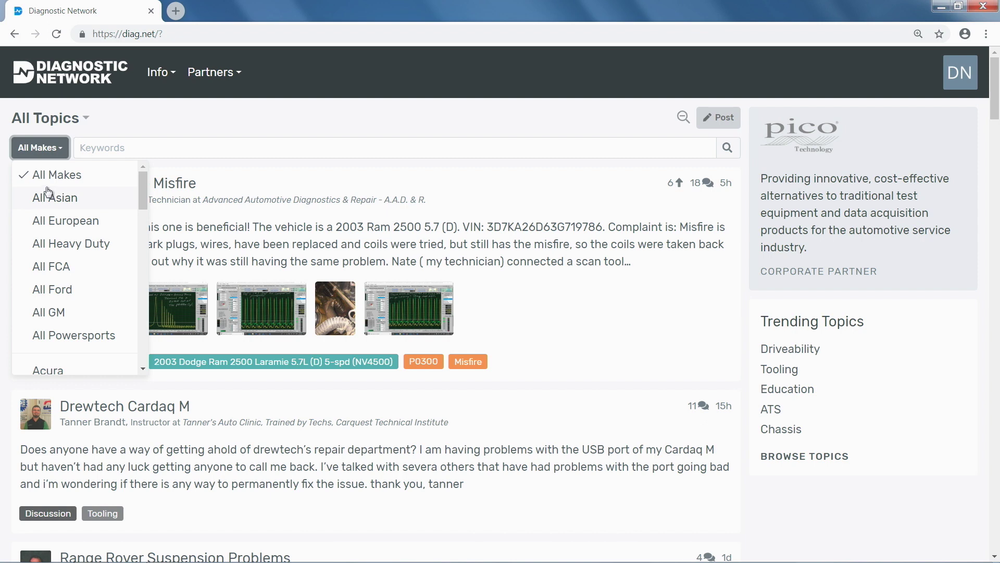
# - Leave the make filter, view the account options for billing, profile and settings, and close them again
pyautogui.click(962, 73)
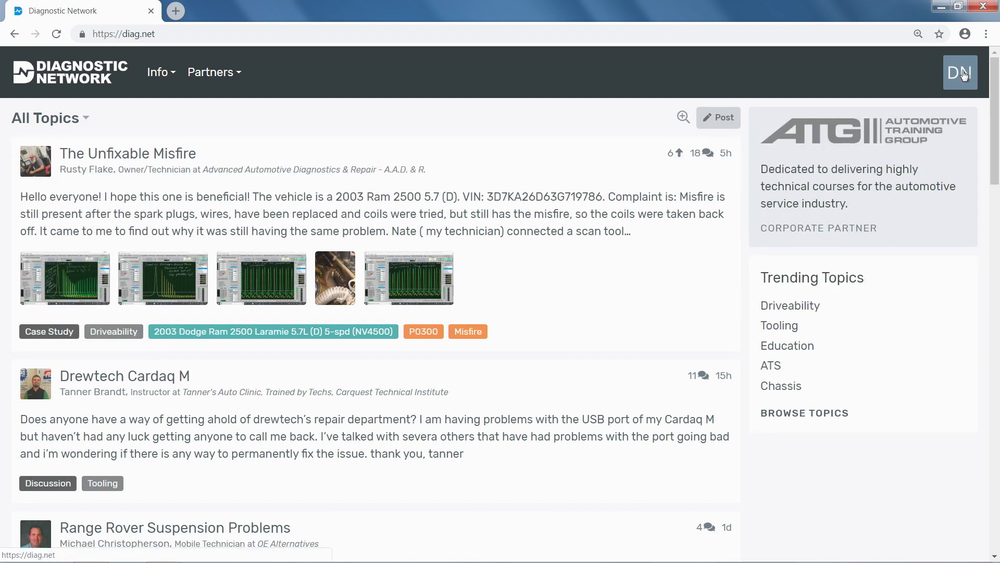
pyautogui.click(964, 74)
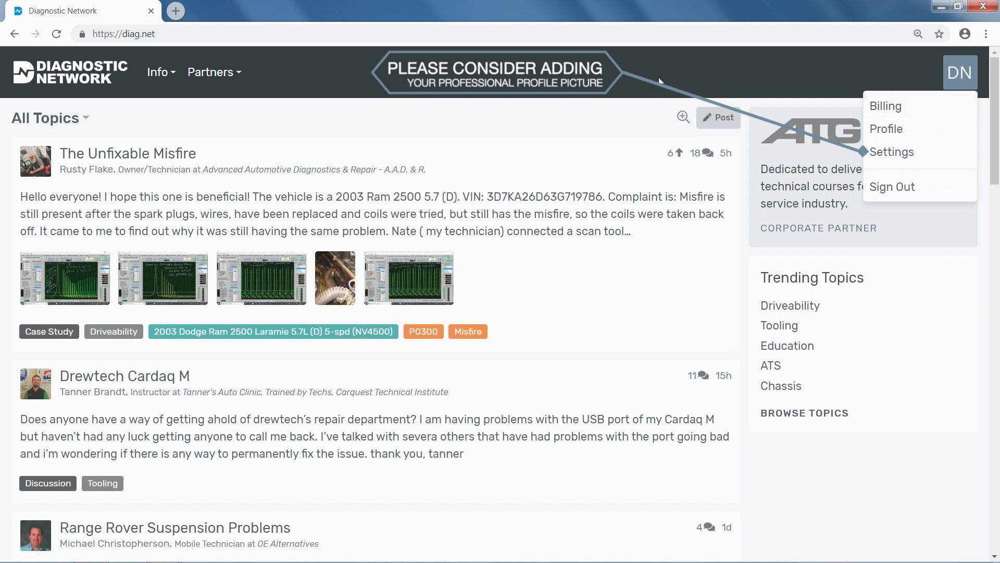
pyautogui.click(285, 116)
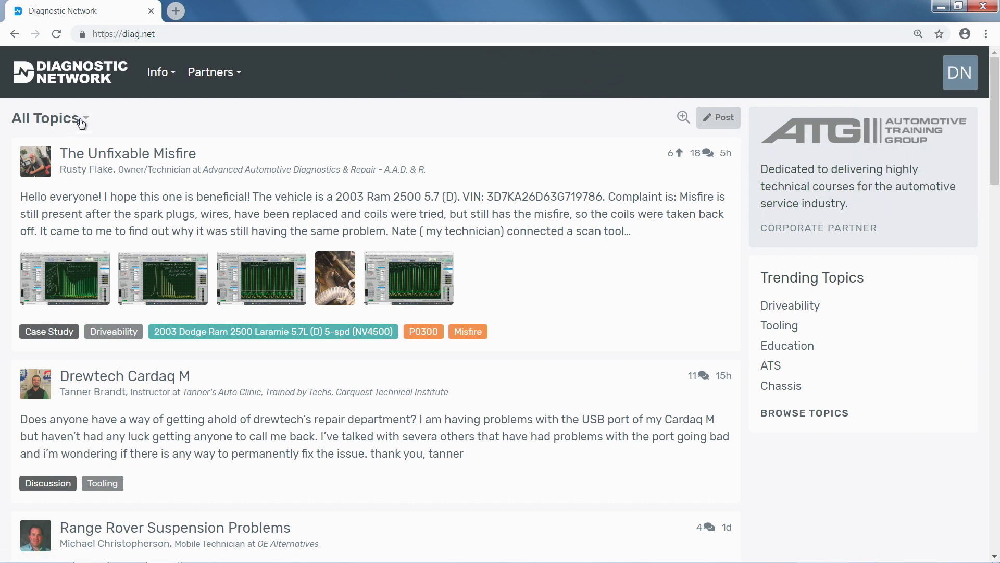
# - Open the profile of the author of "Getting Synced — A Close Look at Timing Signals" and look through their posts and replies
pyautogui.scroll(-8, 133, 143)
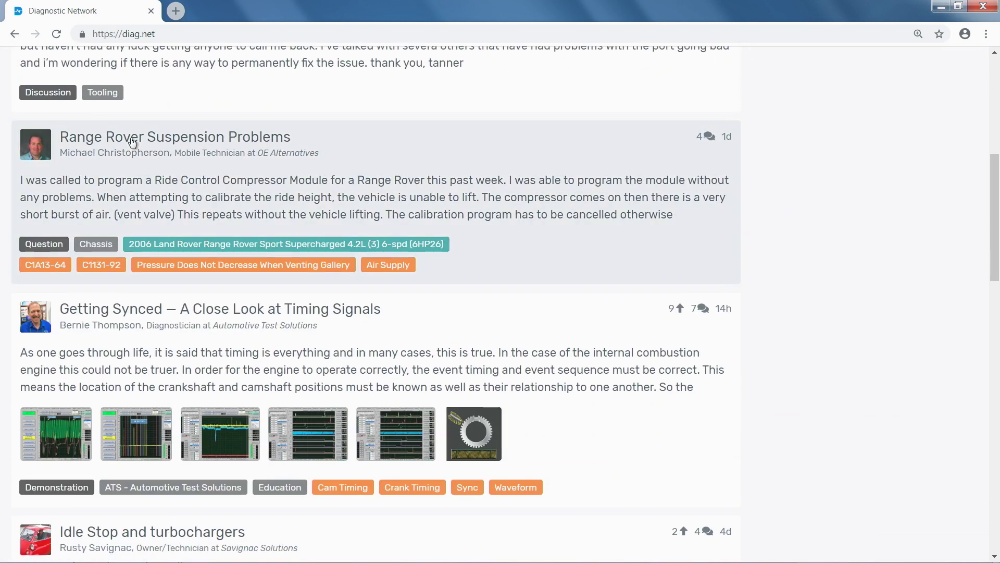
pyautogui.scroll(-1, 132, 142)
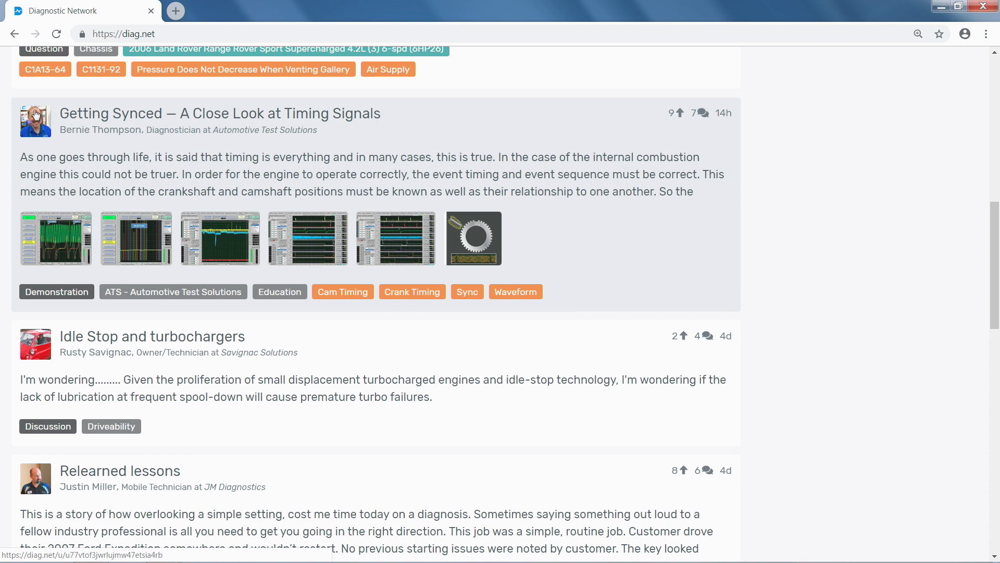
pyautogui.click(33, 121)
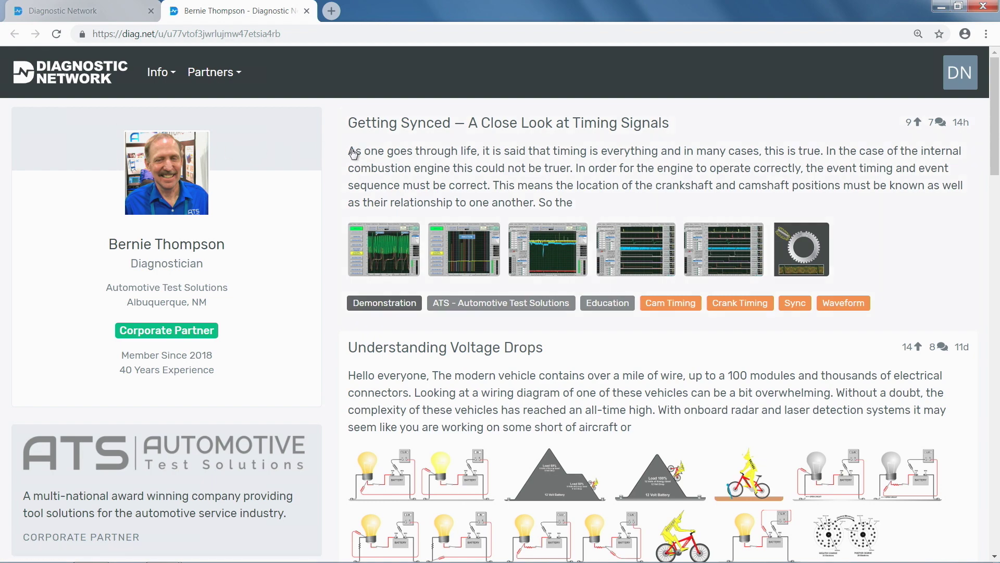
pyautogui.scroll(-3, 348, 151)
pyautogui.scroll(1, 349, 151)
pyautogui.scroll(-15, 348, 152)
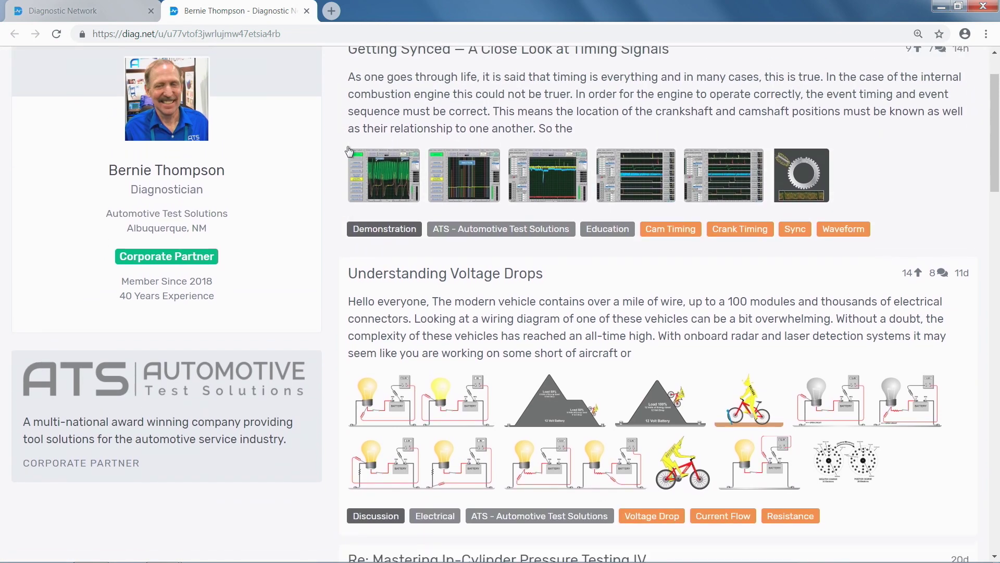
pyautogui.scroll(-18, 348, 151)
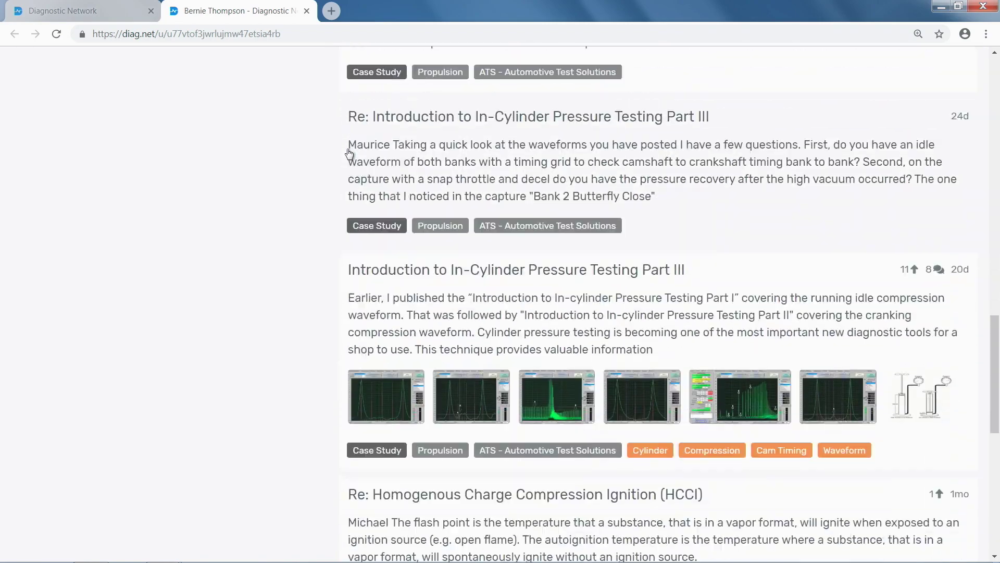
pyautogui.scroll(-10, 349, 154)
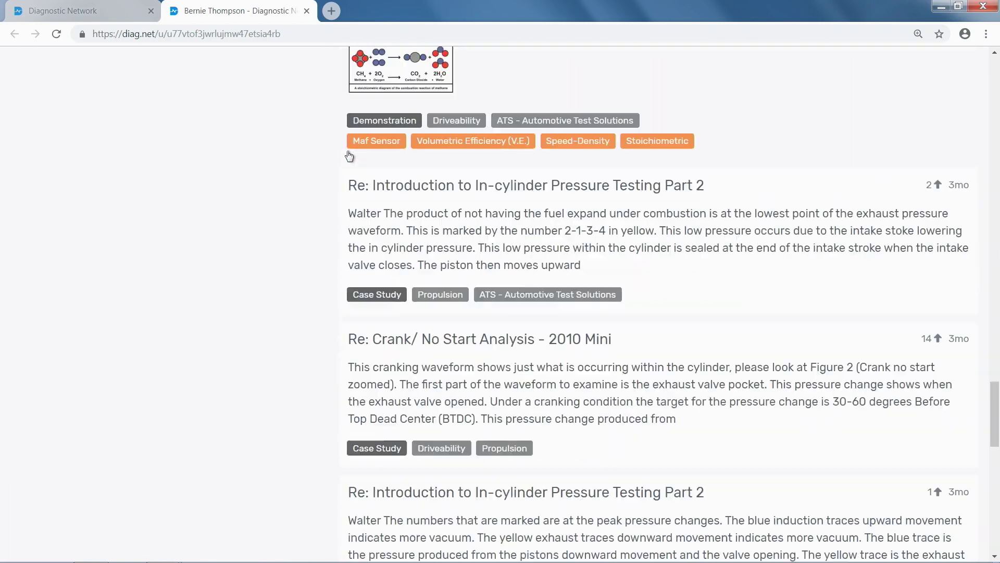